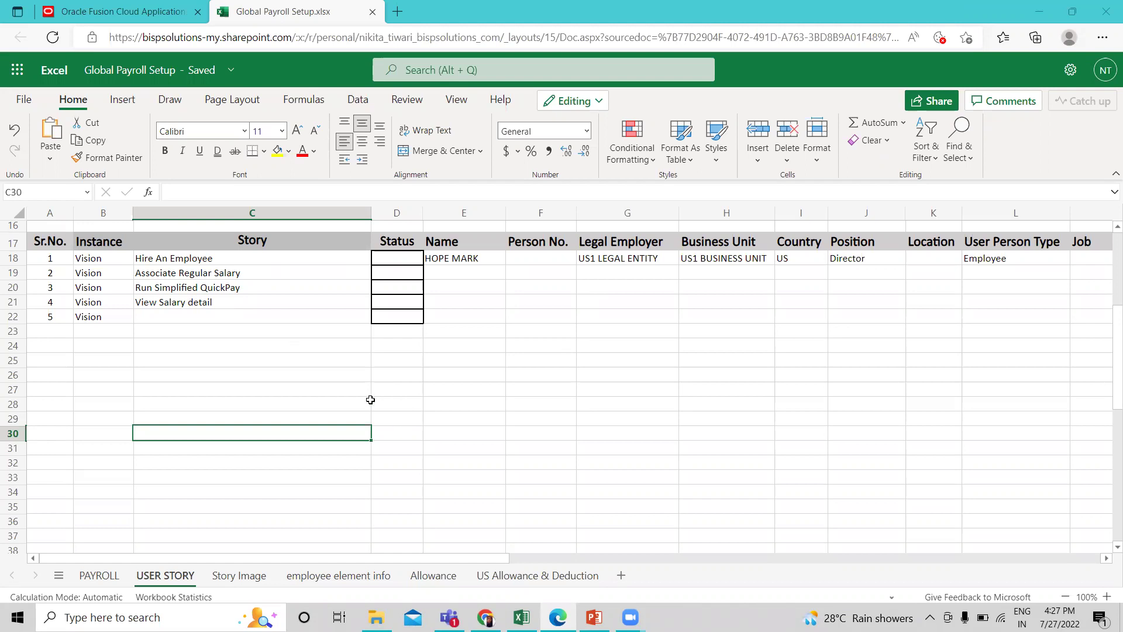
# Switch from the USER STORY sheet to the Oracle Fusion Cloud Applications tab.
pyautogui.click(156, 16)
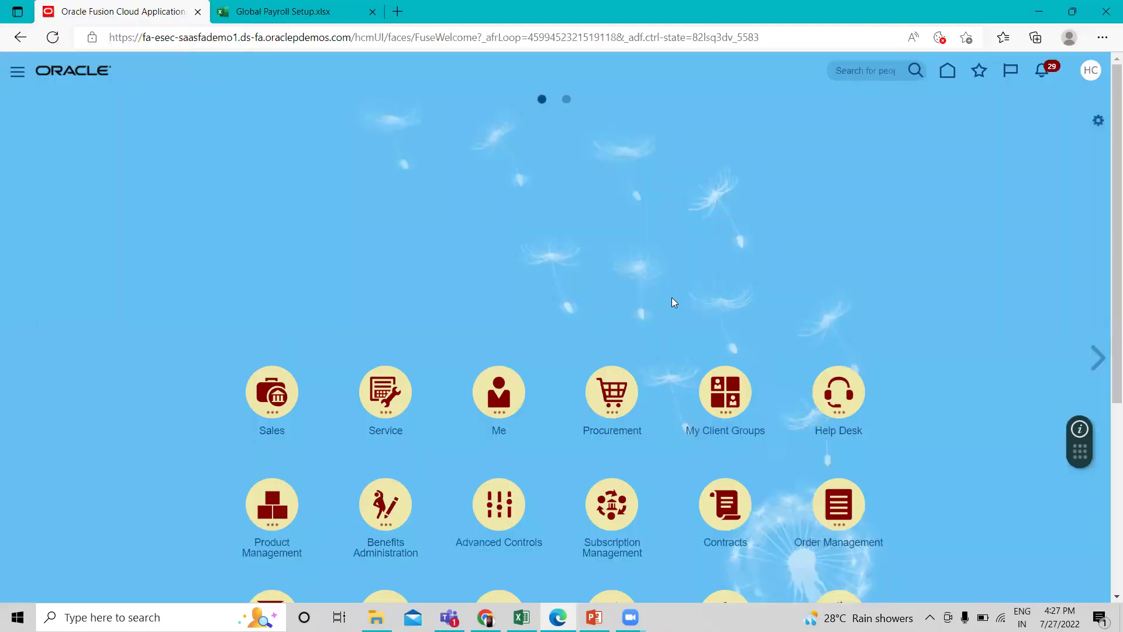
# Start the Hire an Employee task from My Client Groups > New Person.
pyautogui.scroll(-2, 672, 301)
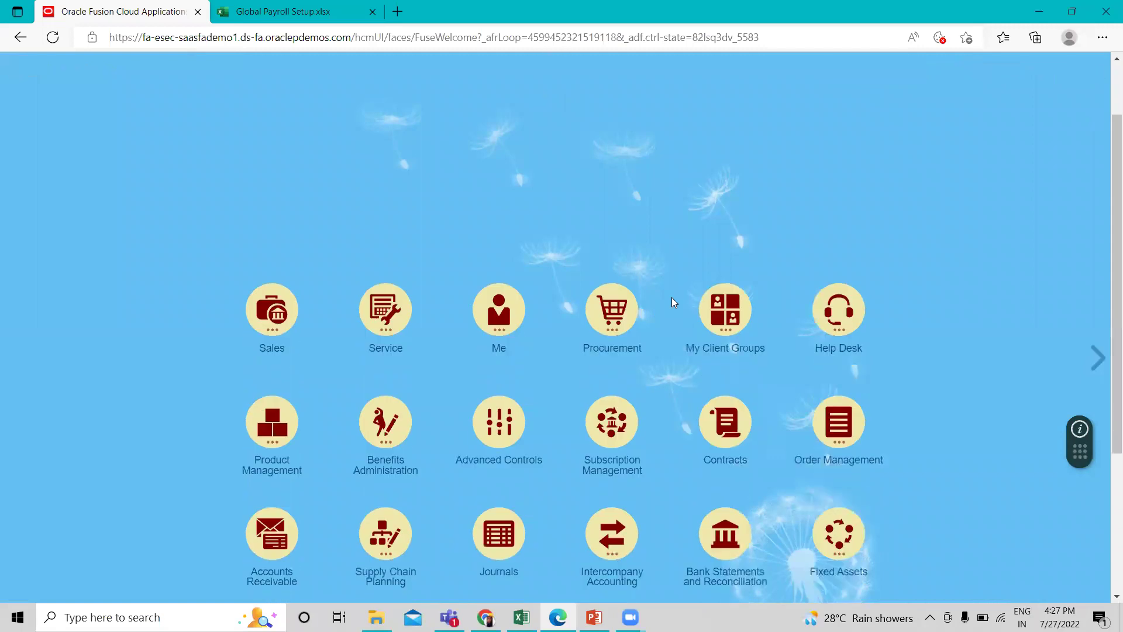
pyautogui.click(717, 340)
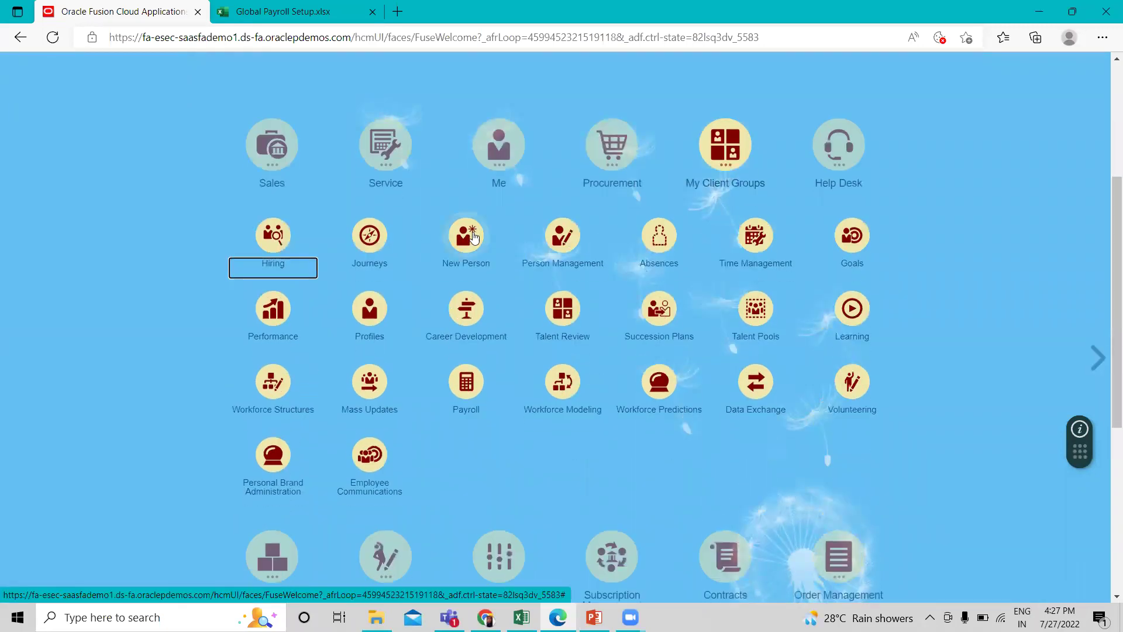
pyautogui.click(467, 242)
pyautogui.click(310, 310)
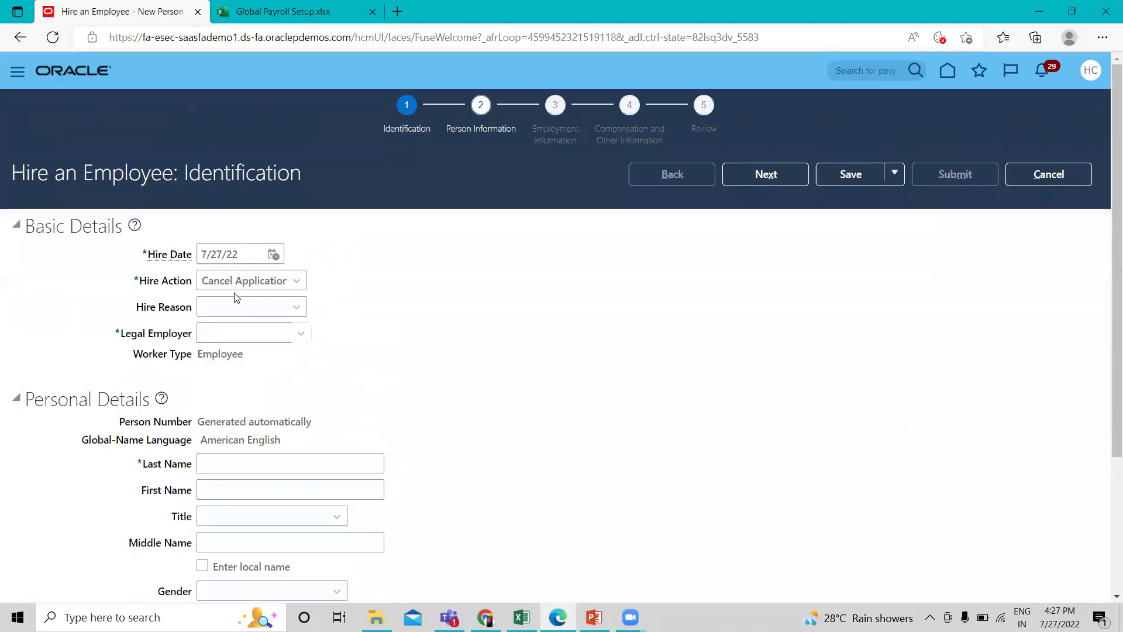
# Set Hire Action to Hire, reason Hire to fill vacant position, legal employer US1 Legal Entity.
pyautogui.click(291, 289)
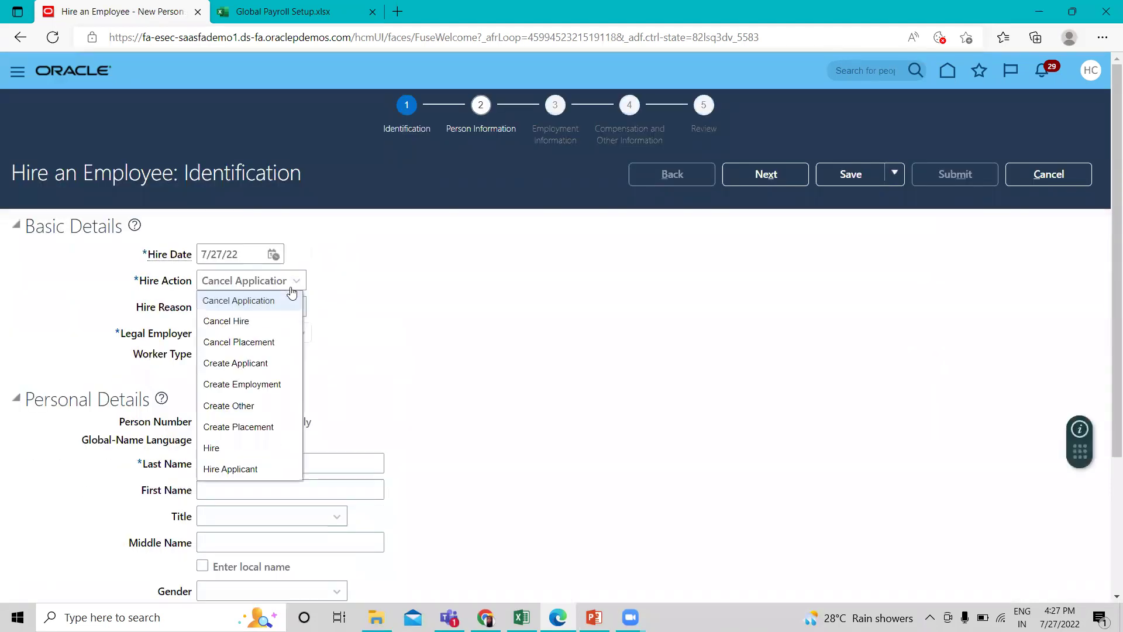
pyautogui.click(228, 450)
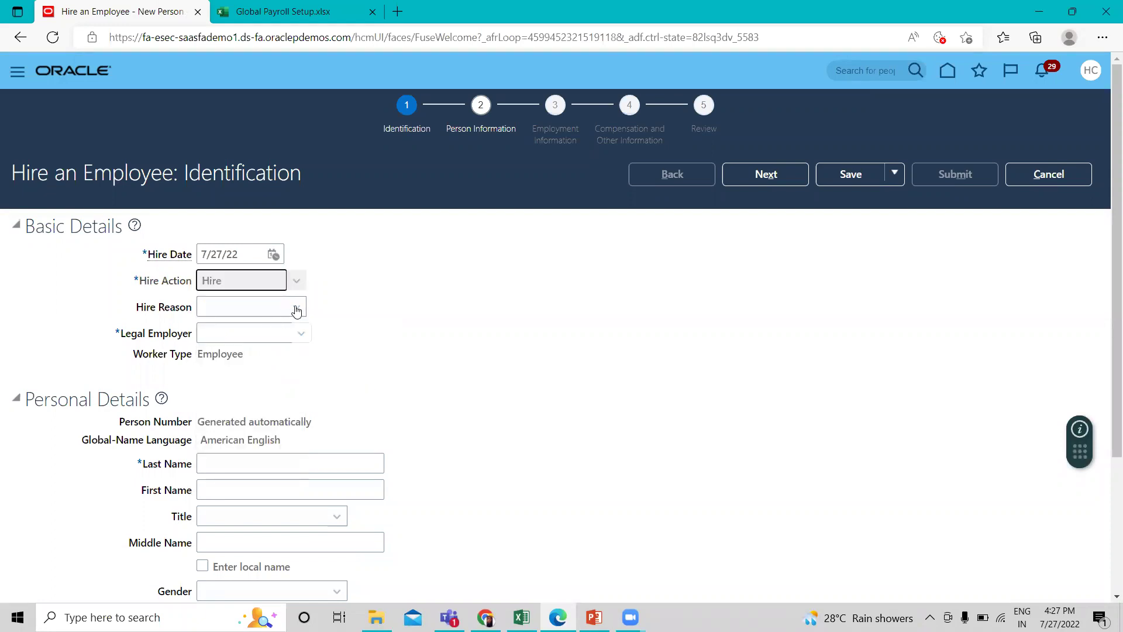
pyautogui.click(254, 316)
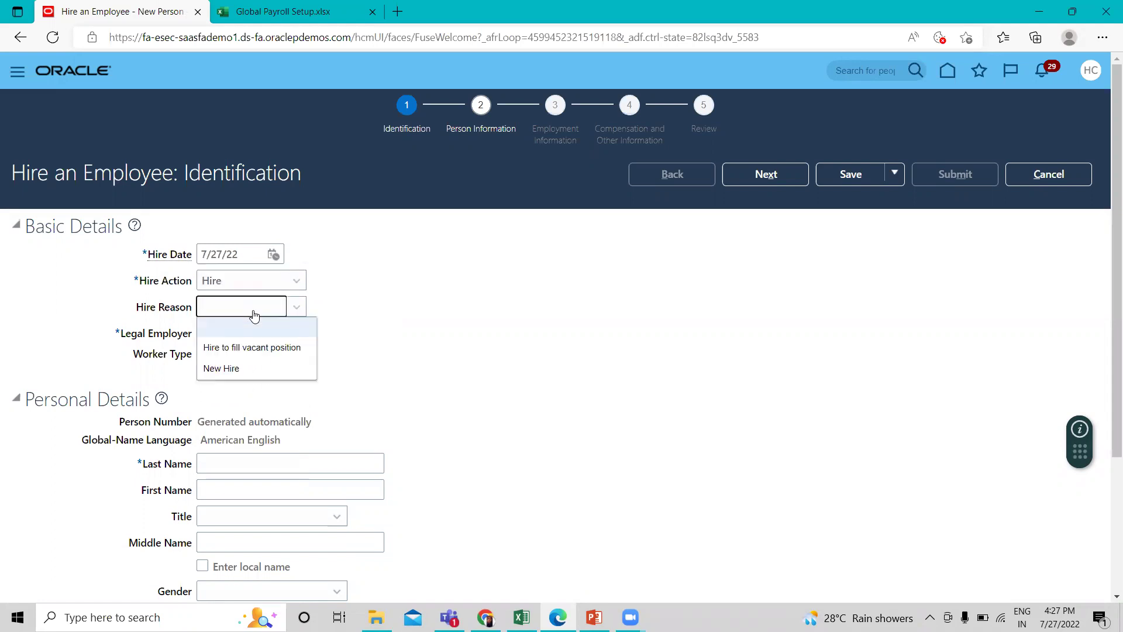
pyautogui.click(247, 350)
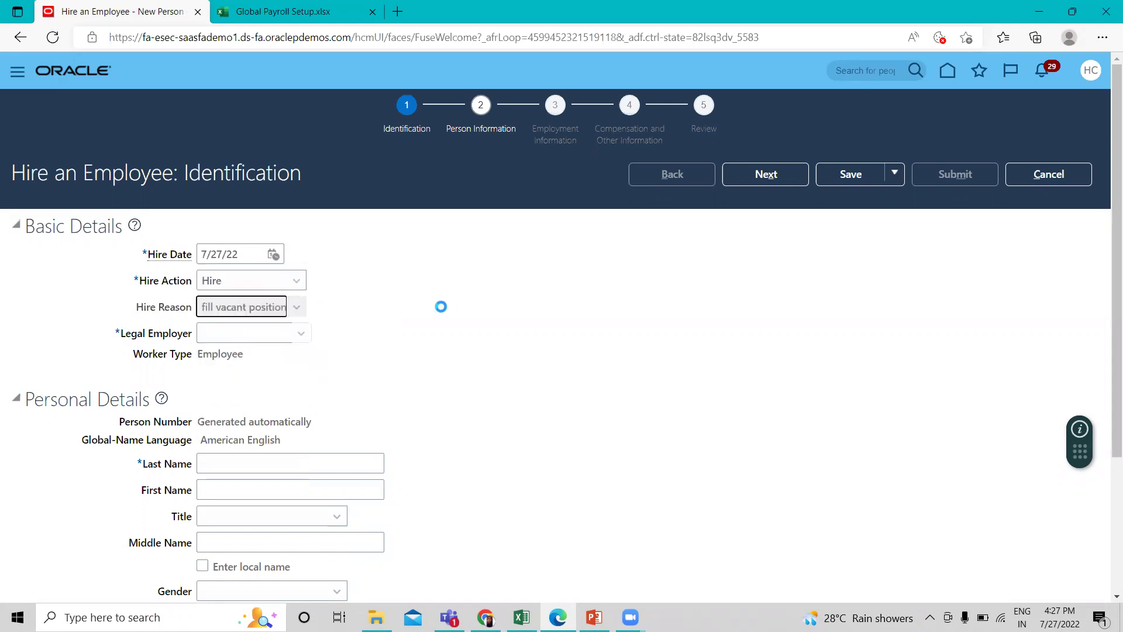
pyautogui.click(299, 331)
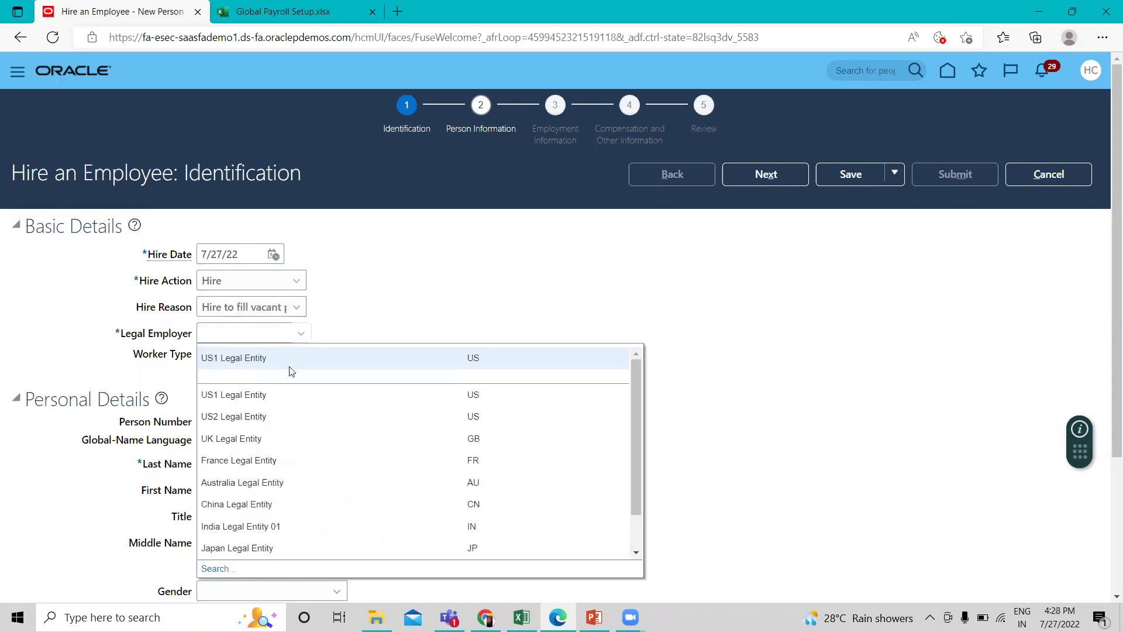
pyautogui.click(441, 440)
# Enter the worker's last name and move to the first name field.
pyautogui.scroll(-3, 441, 441)
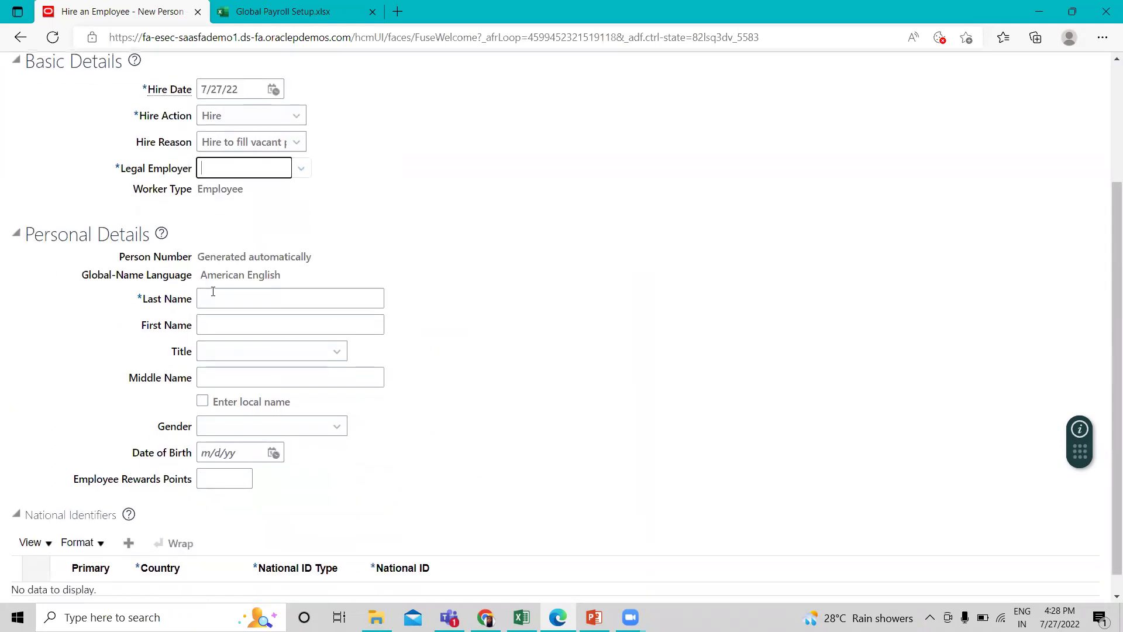
pyautogui.click(223, 324)
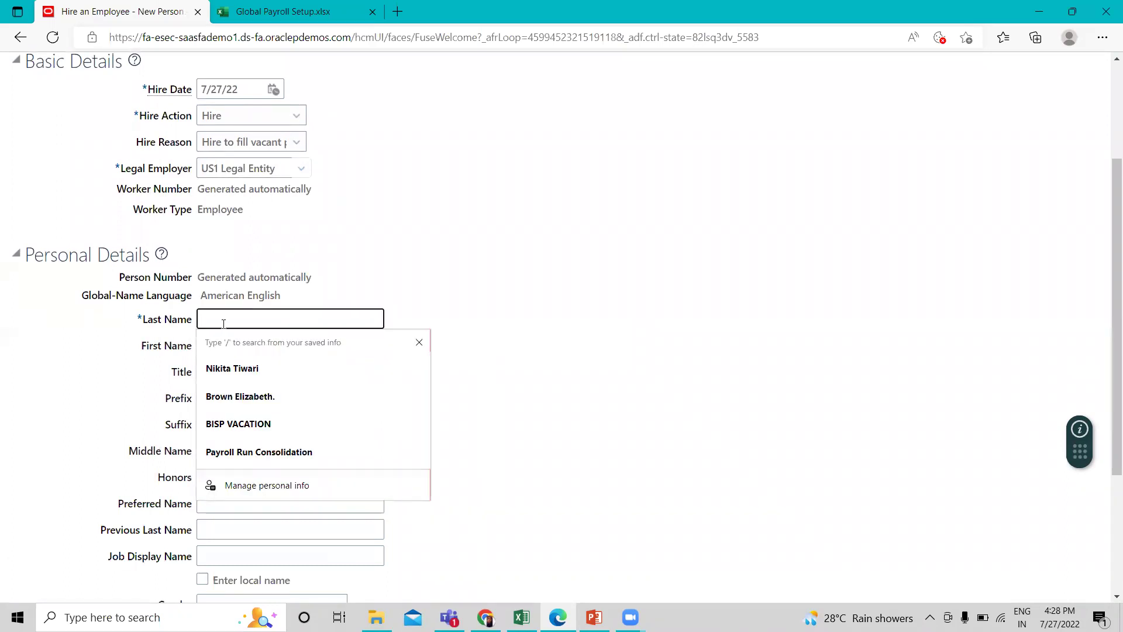
pyautogui.click(220, 343)
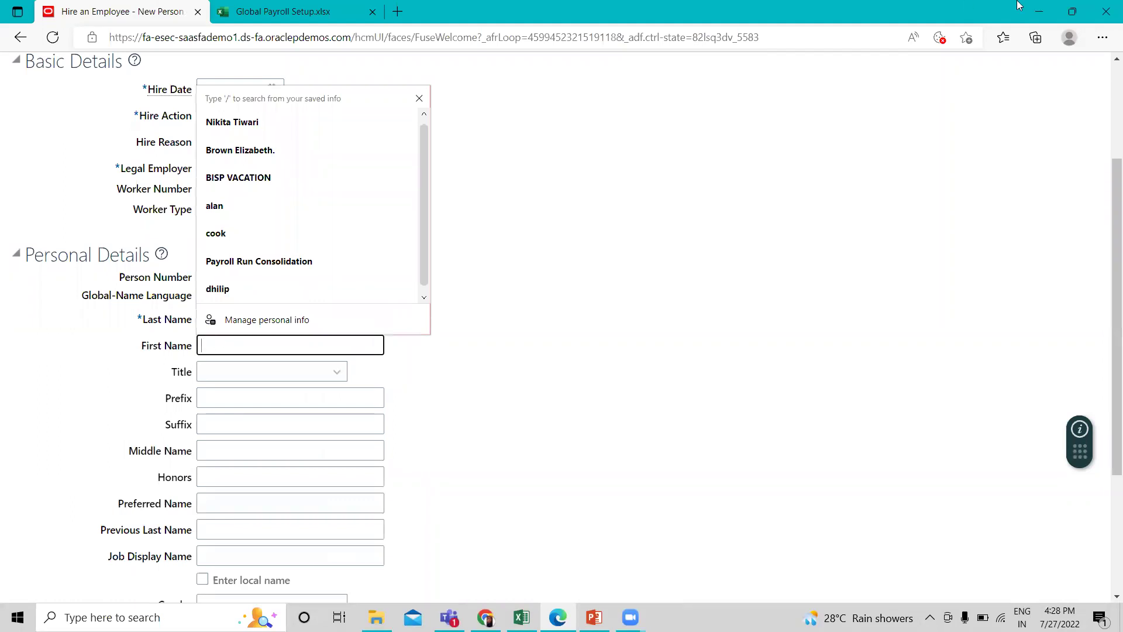
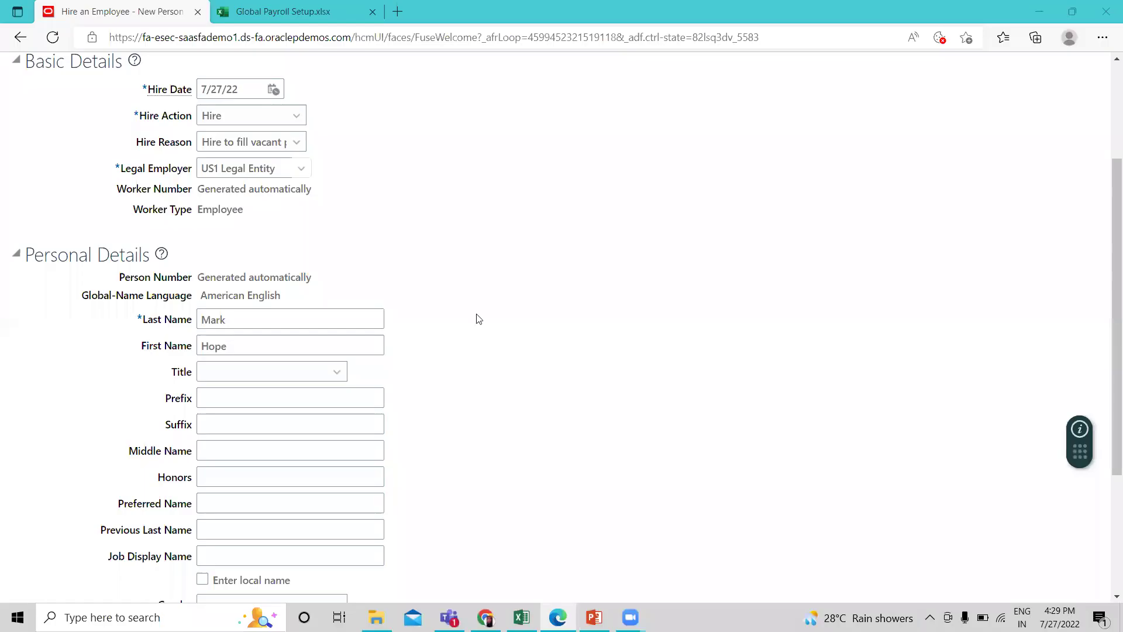
# Enter the worker's first name, set gender to Female, and fill in the date of birth.
pyautogui.scroll(-3, 397, 345)
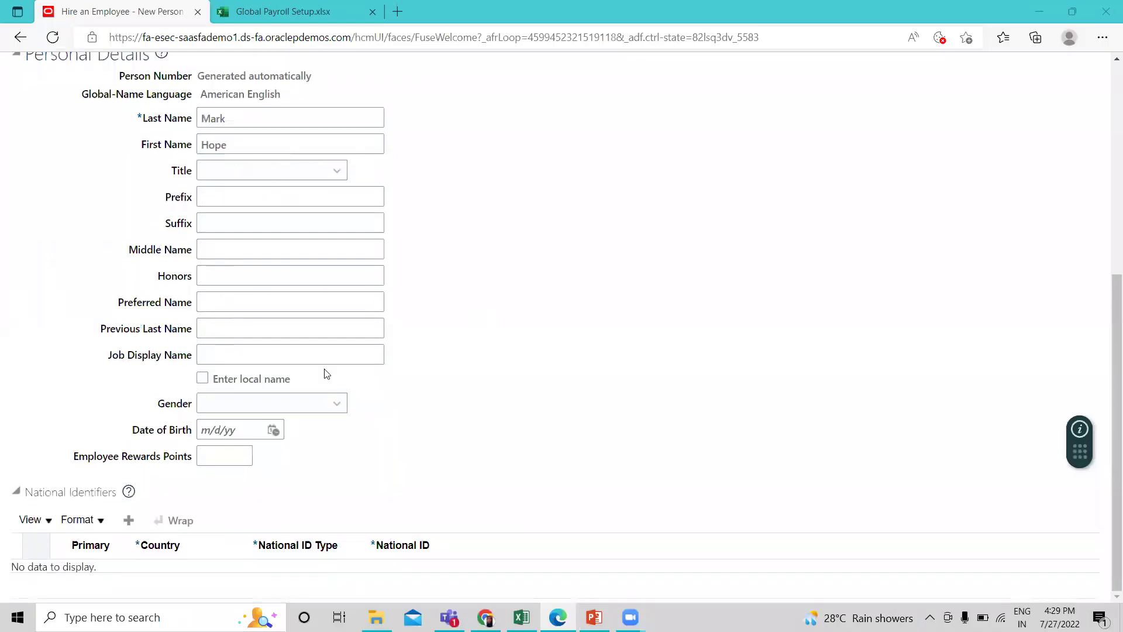
pyautogui.click(333, 406)
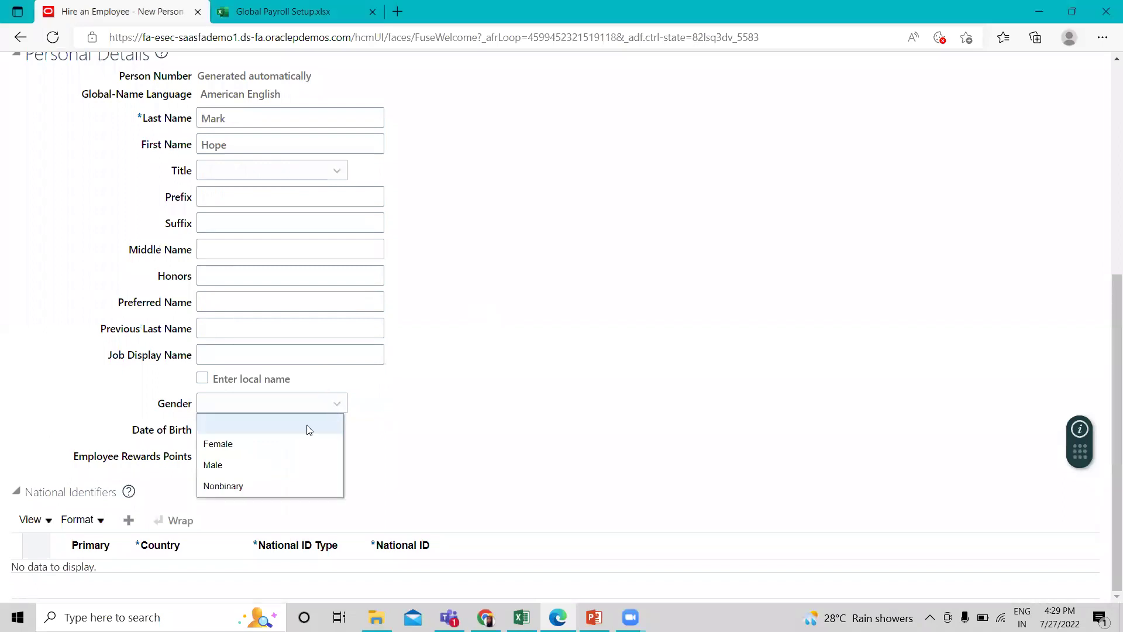
pyautogui.click(280, 441)
pyautogui.click(206, 432)
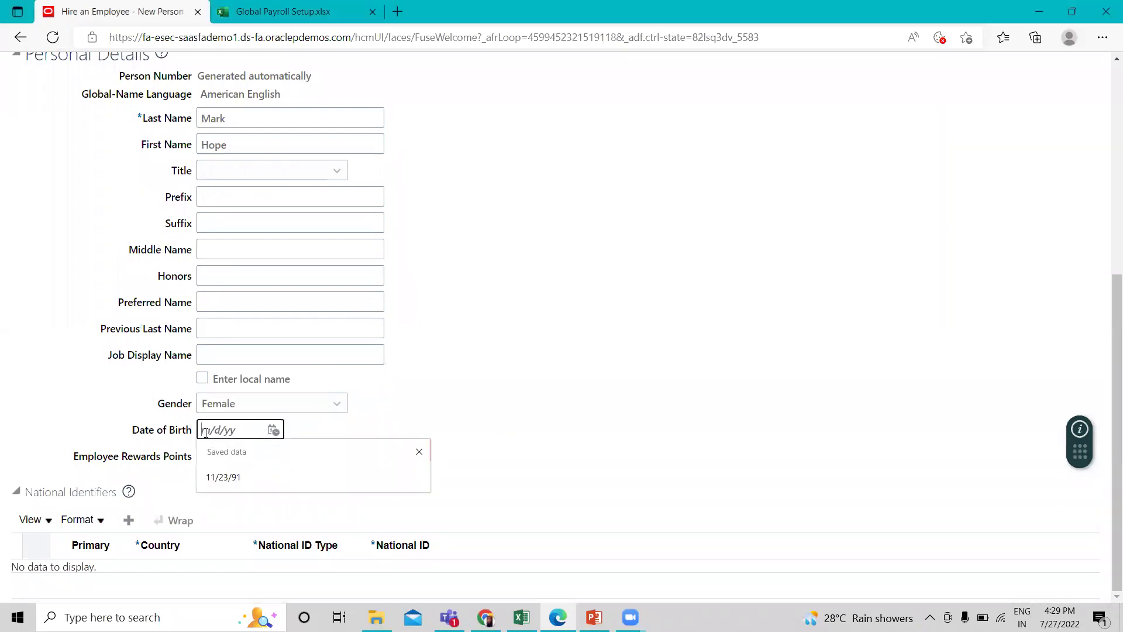
pyautogui.click(230, 487)
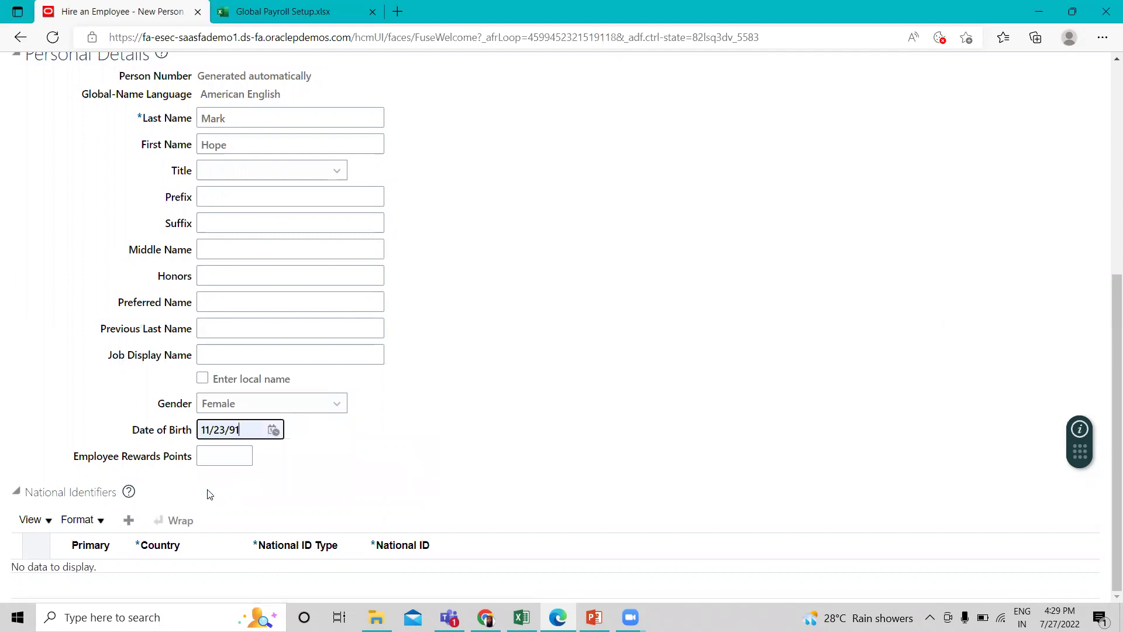
# Add a Social Security Number national identifier with the worker's ID, then continue.
pyautogui.click(128, 520)
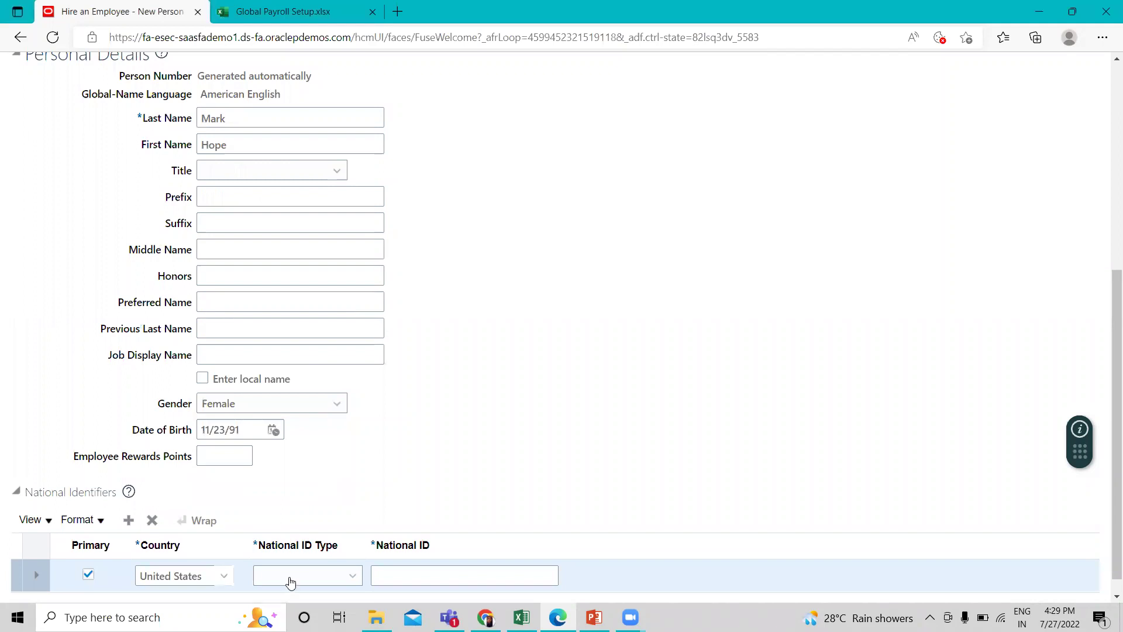
pyautogui.click(290, 576)
pyautogui.click(304, 529)
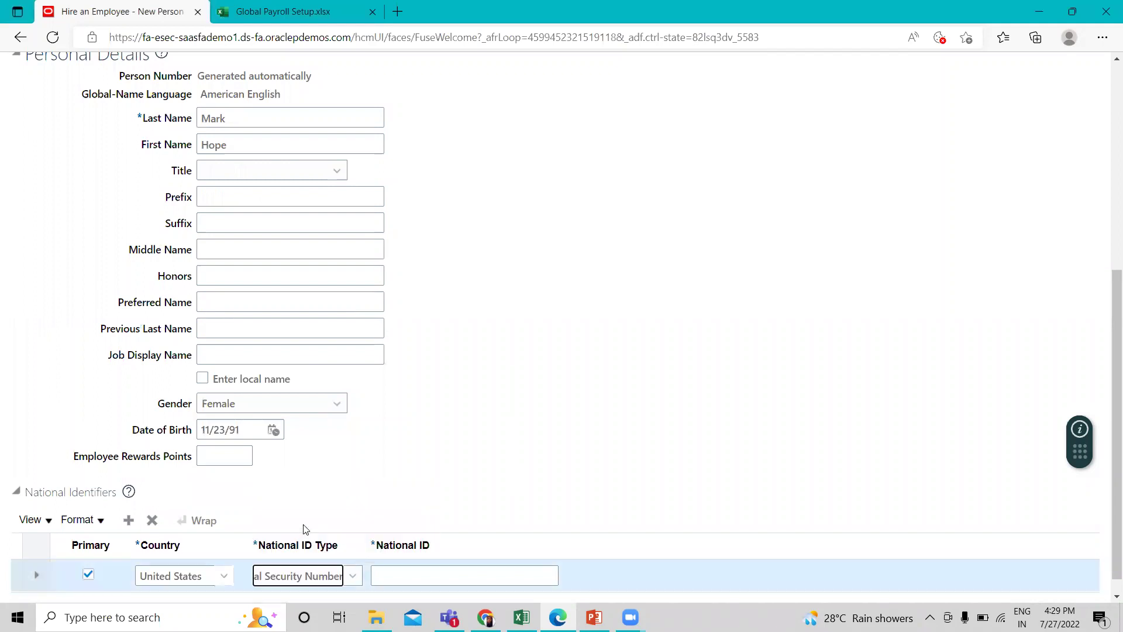
pyautogui.click(402, 576)
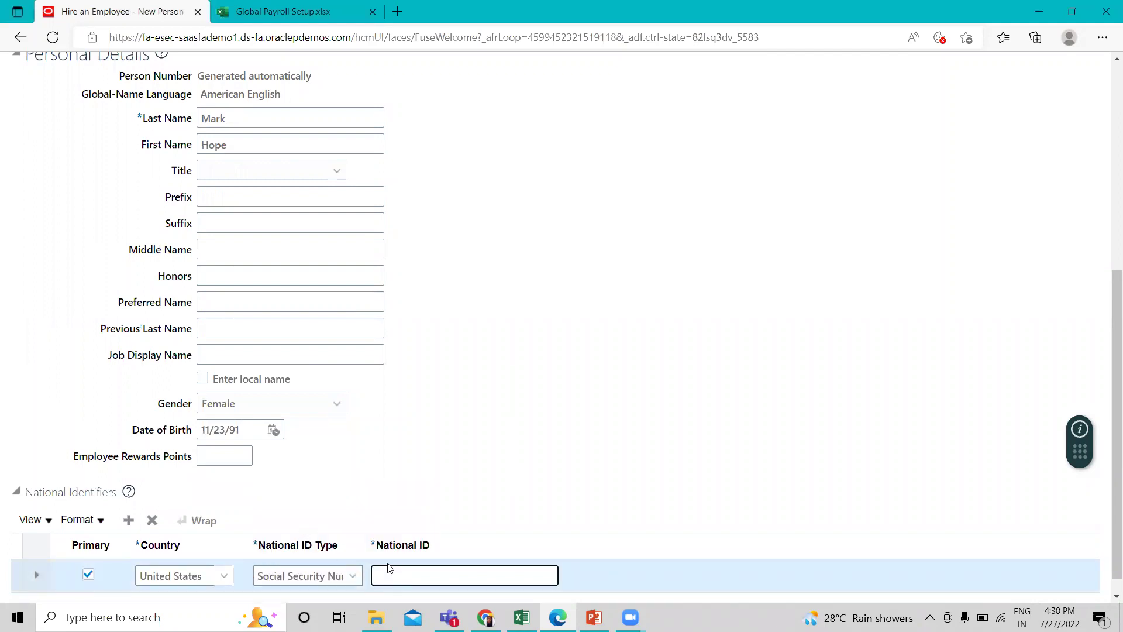
pyautogui.scroll(4, 691, 512)
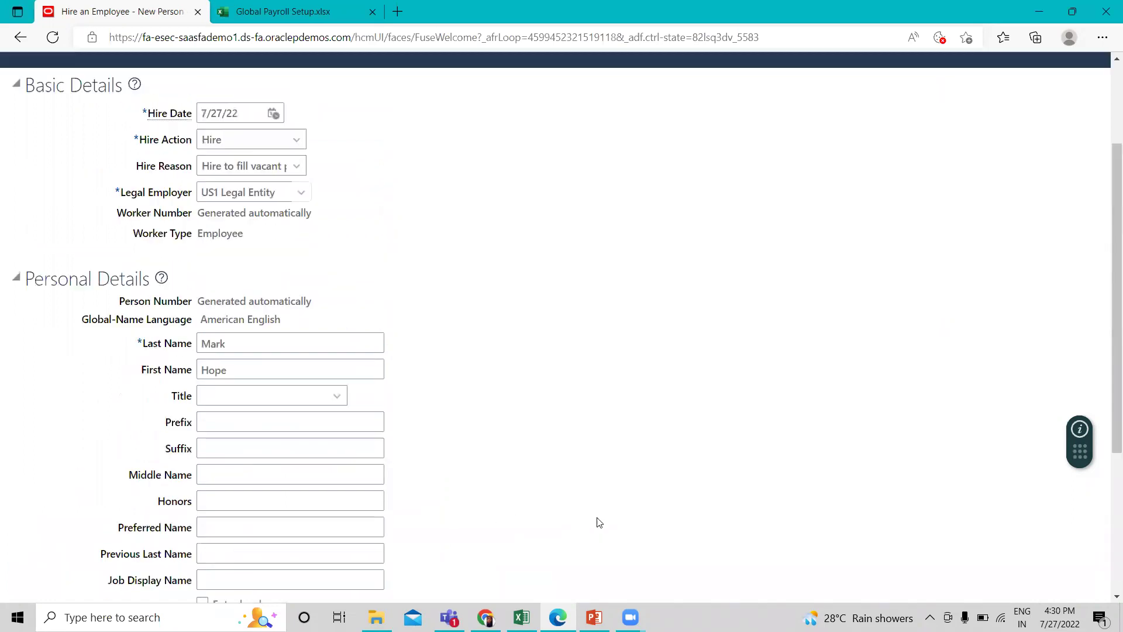
pyautogui.scroll(3, 691, 511)
pyautogui.click(786, 174)
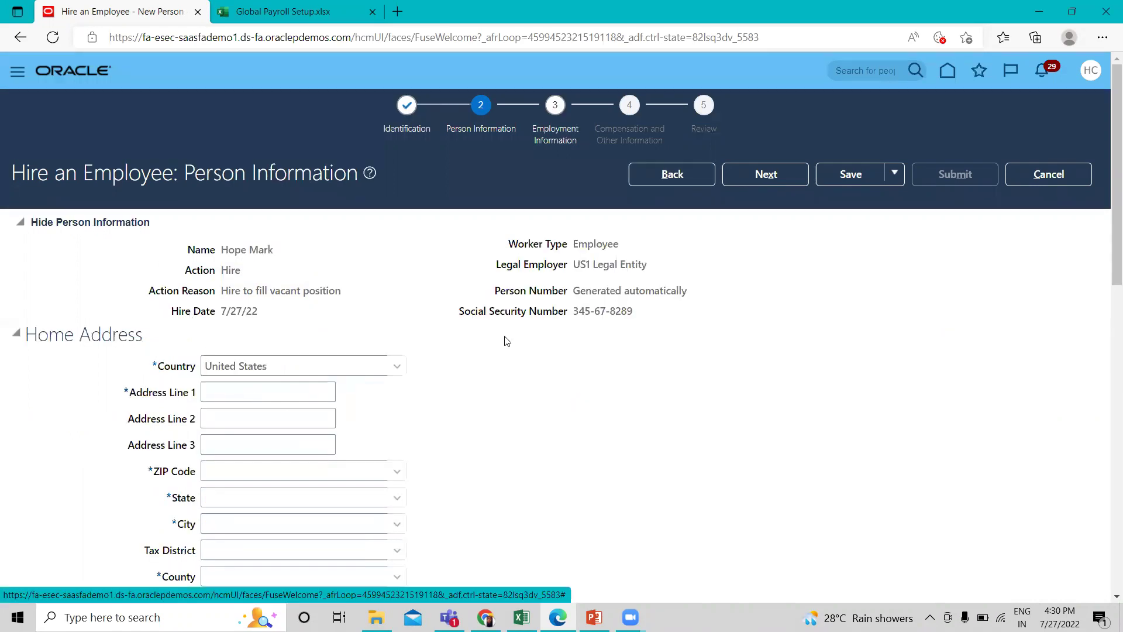
# Enter the home address line and ZIP code so the city, state and county fill in.
pyautogui.scroll(-1, 504, 337)
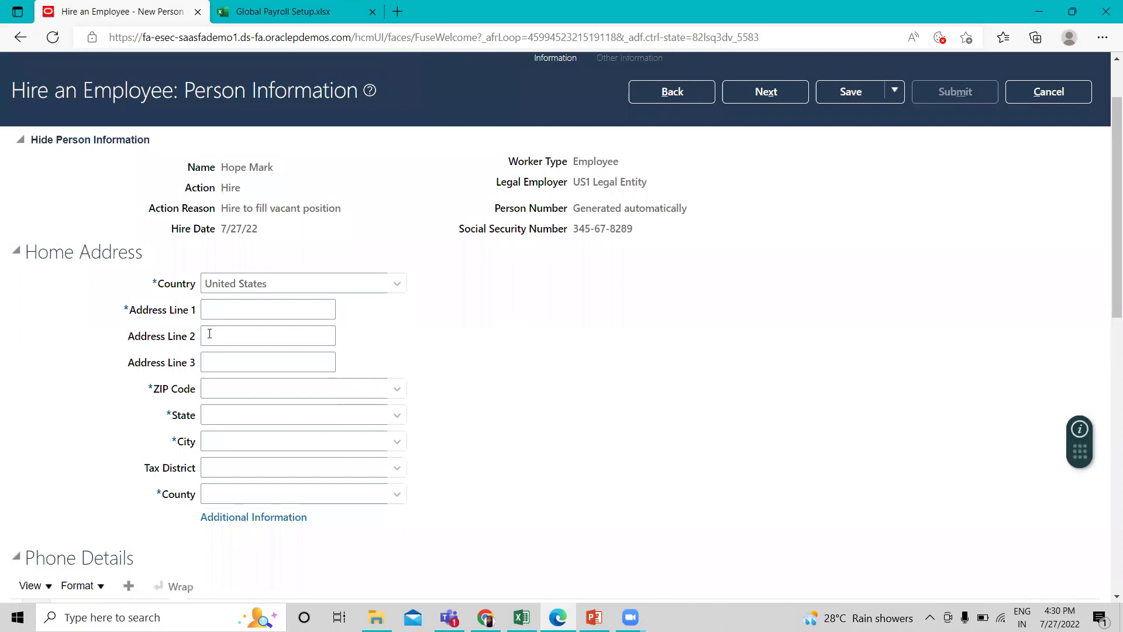
pyautogui.click(211, 316)
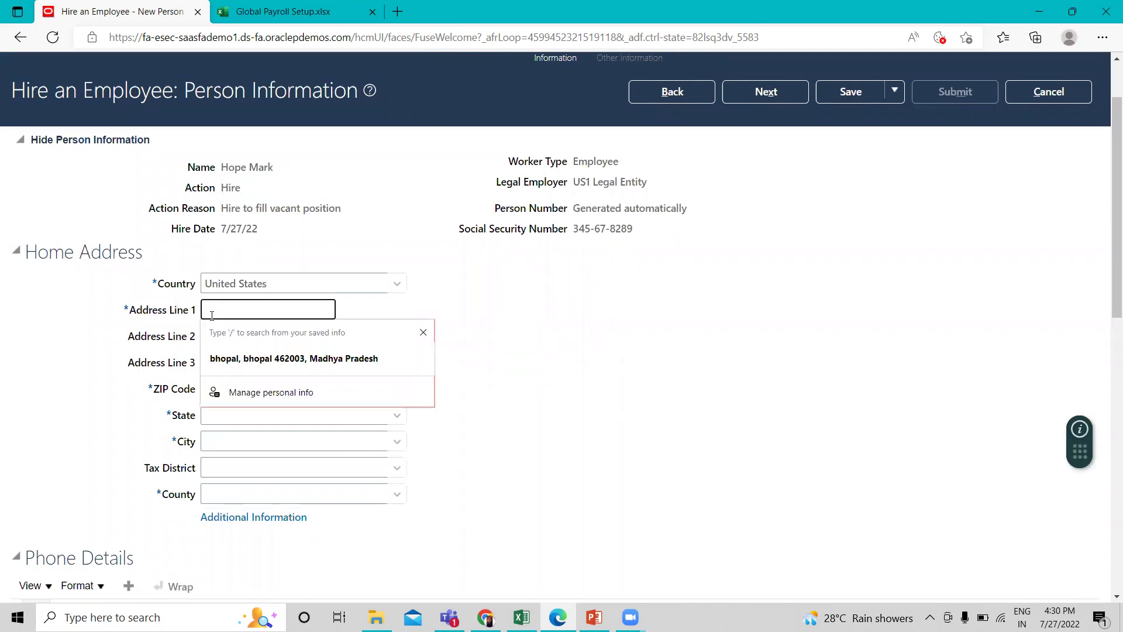
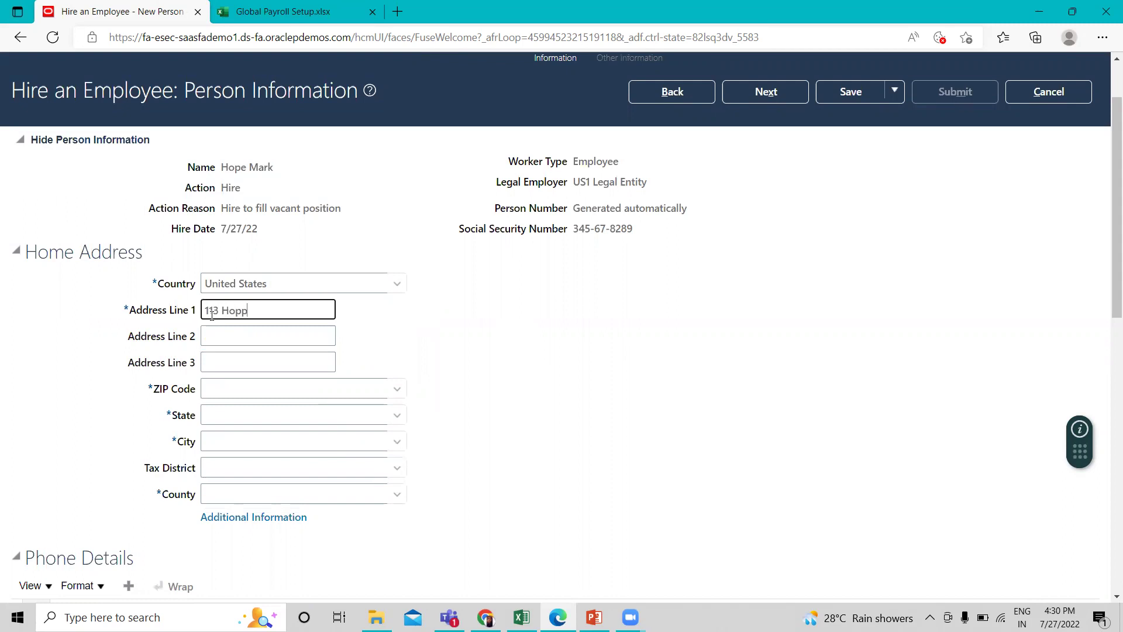
pyautogui.click(239, 392)
pyautogui.write('100')
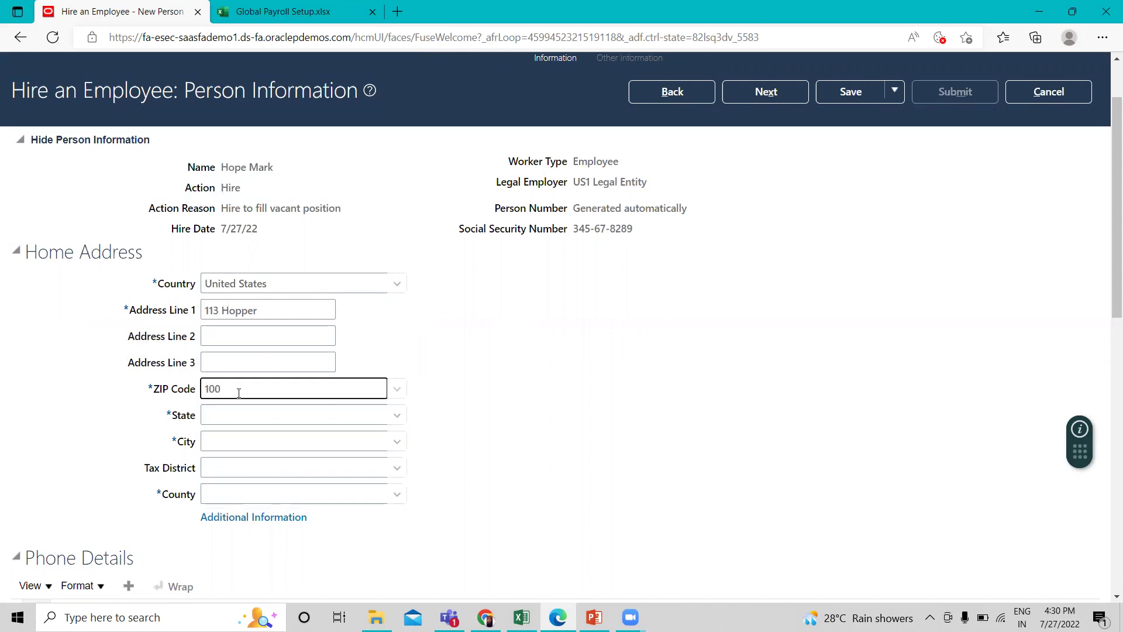
pyautogui.write('05')
pyautogui.click(645, 499)
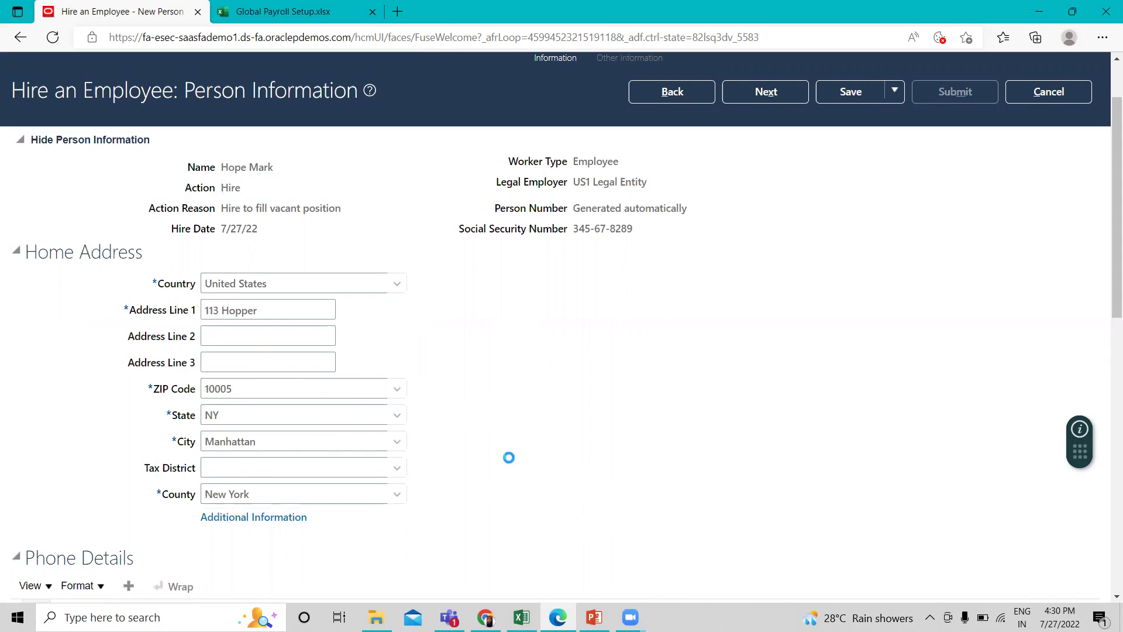
# Set marital status to Single and highest education level to Bachelor Degree, then proceed.
pyautogui.scroll(-4, 509, 459)
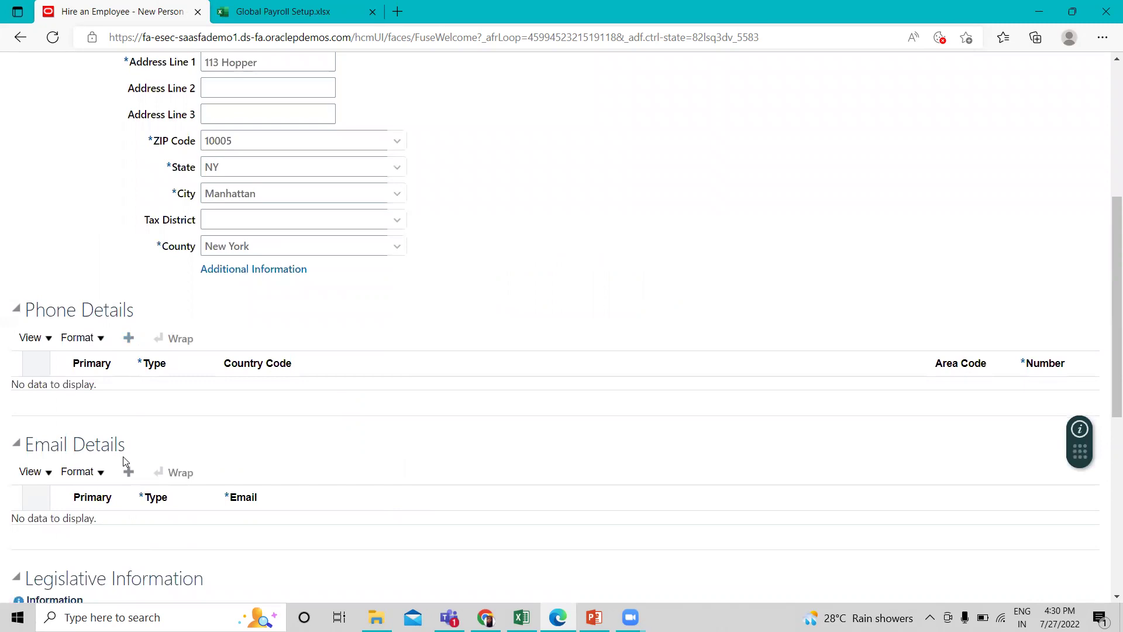
pyautogui.scroll(-3, 221, 417)
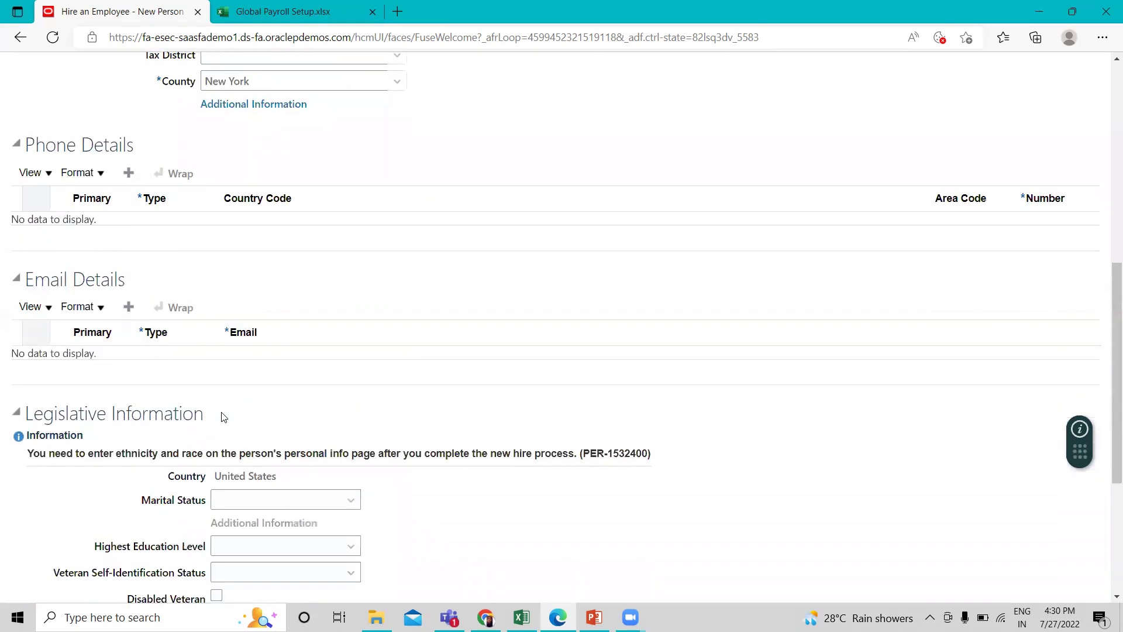
pyautogui.scroll(-3, 238, 219)
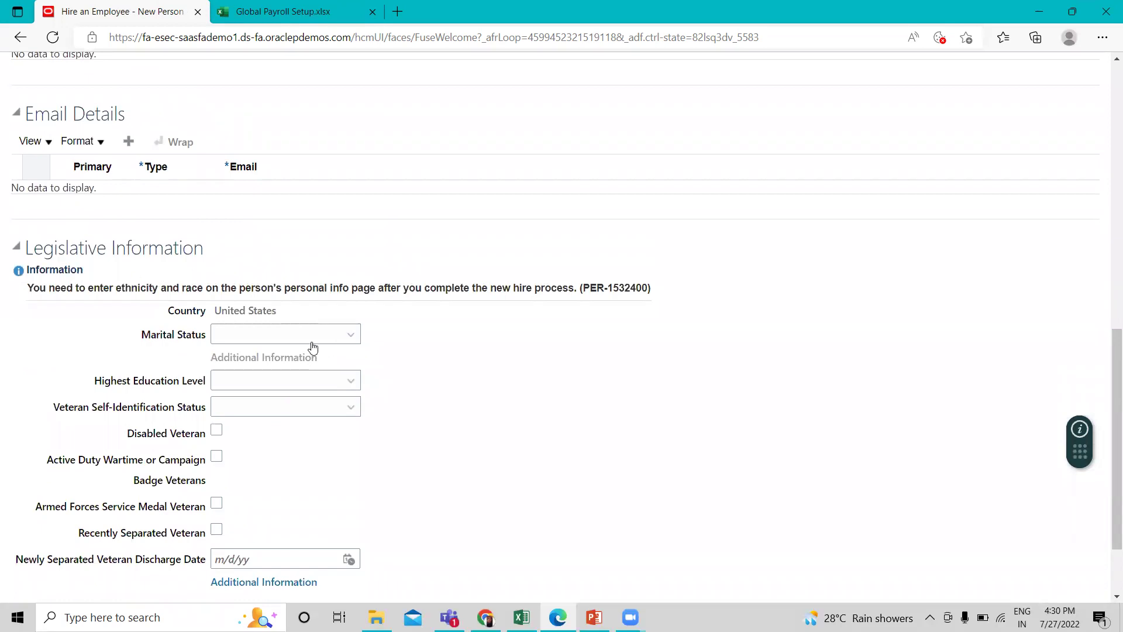
pyautogui.click(283, 335)
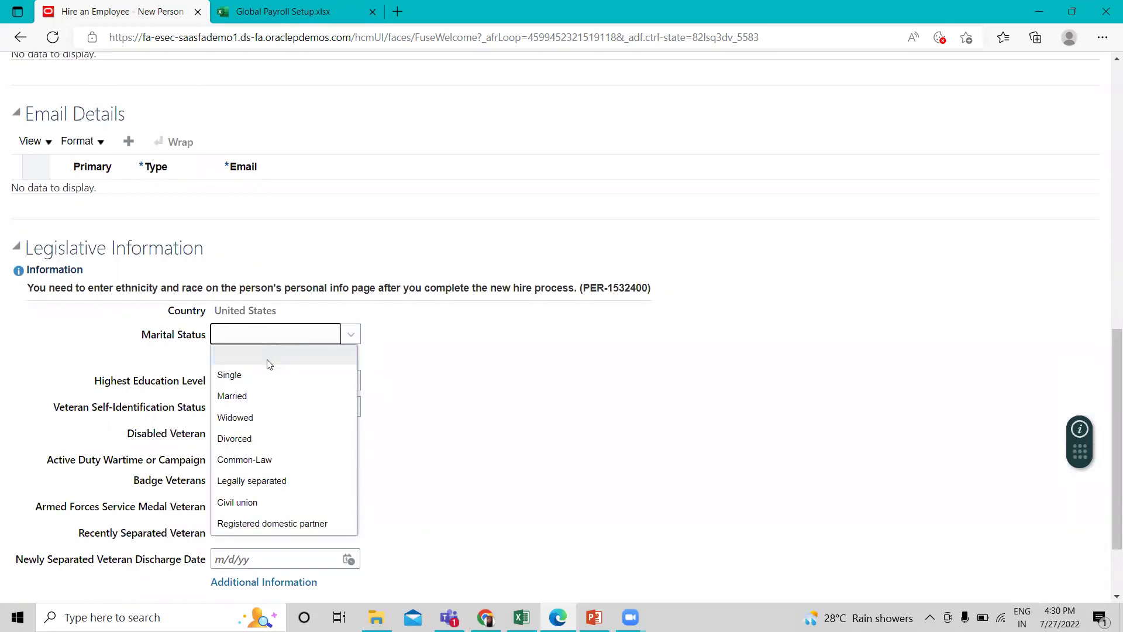
pyautogui.click(260, 375)
pyautogui.click(345, 388)
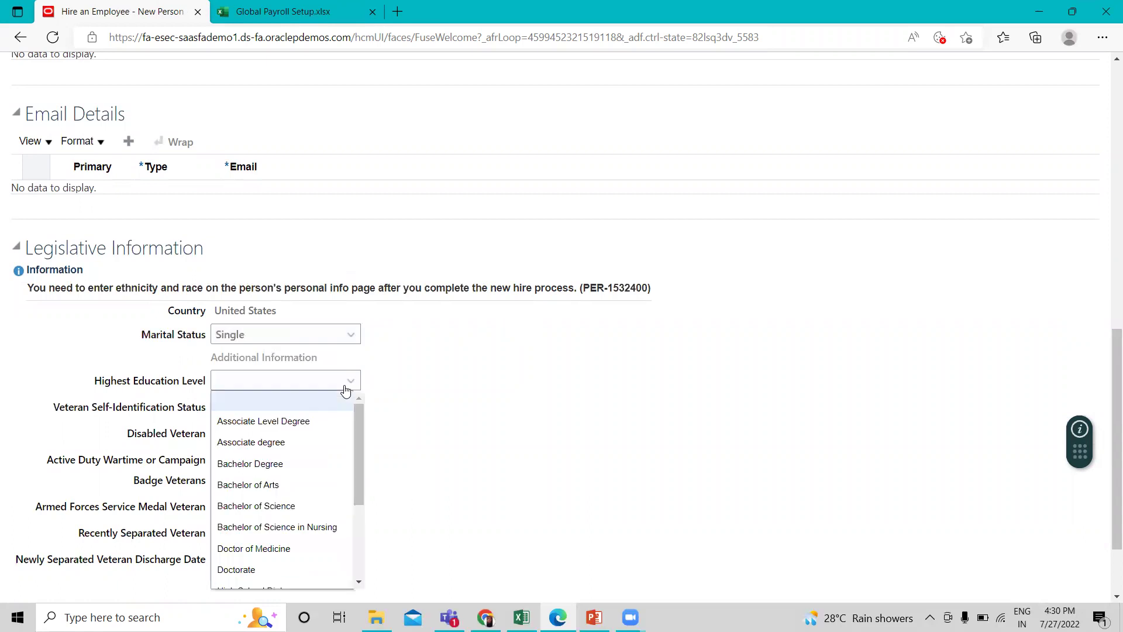
pyautogui.click(291, 465)
pyautogui.scroll(5, 414, 435)
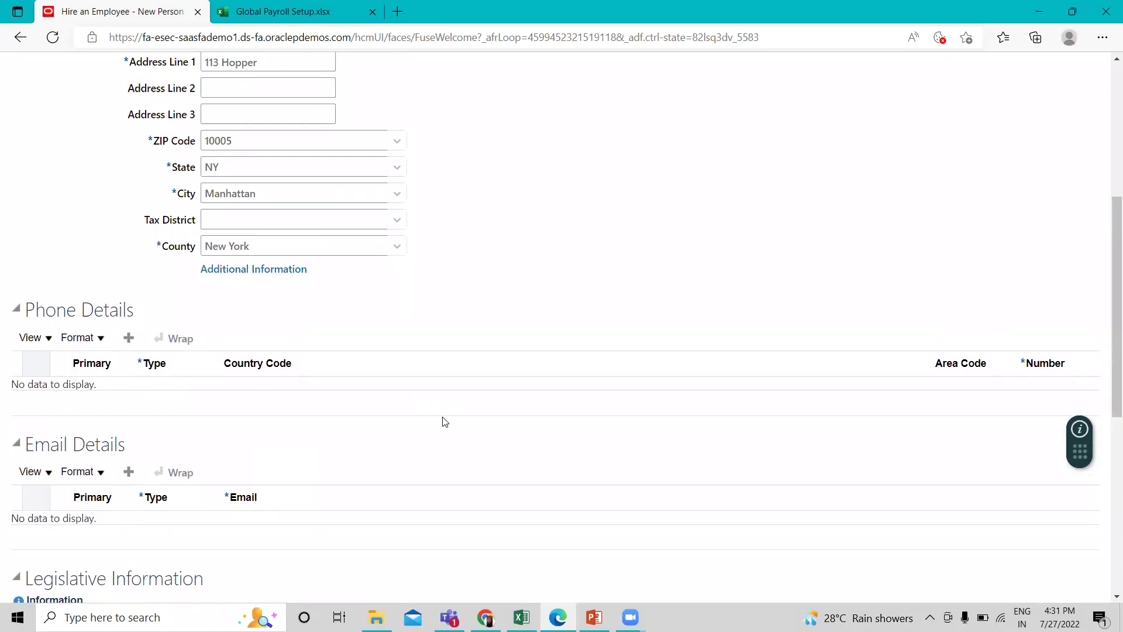
pyautogui.scroll(4, 444, 421)
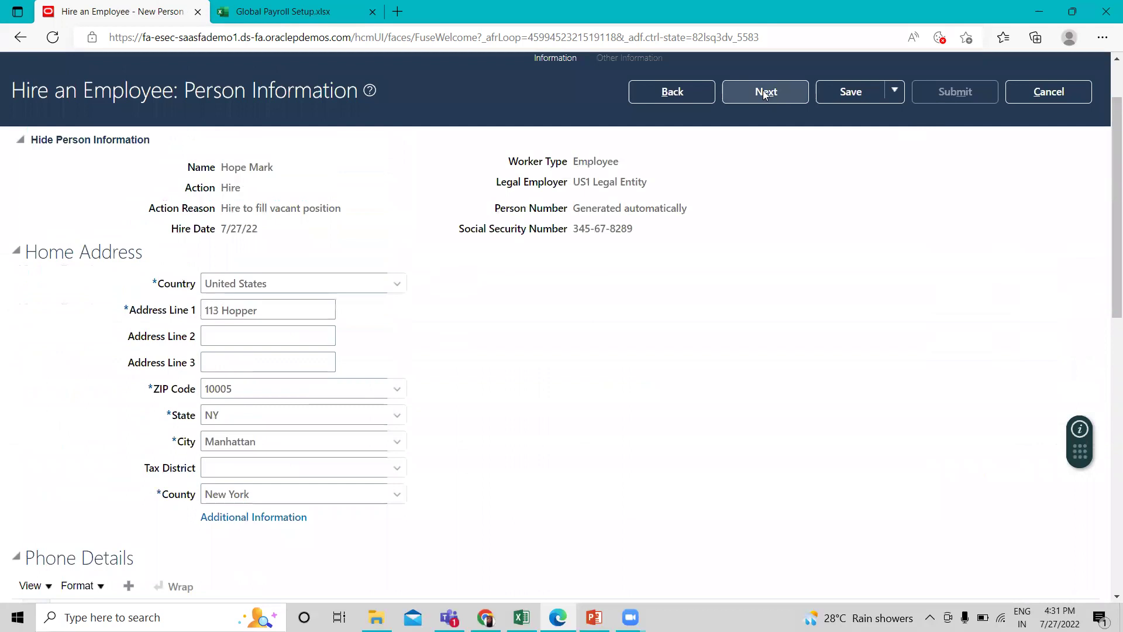
pyautogui.click(763, 90)
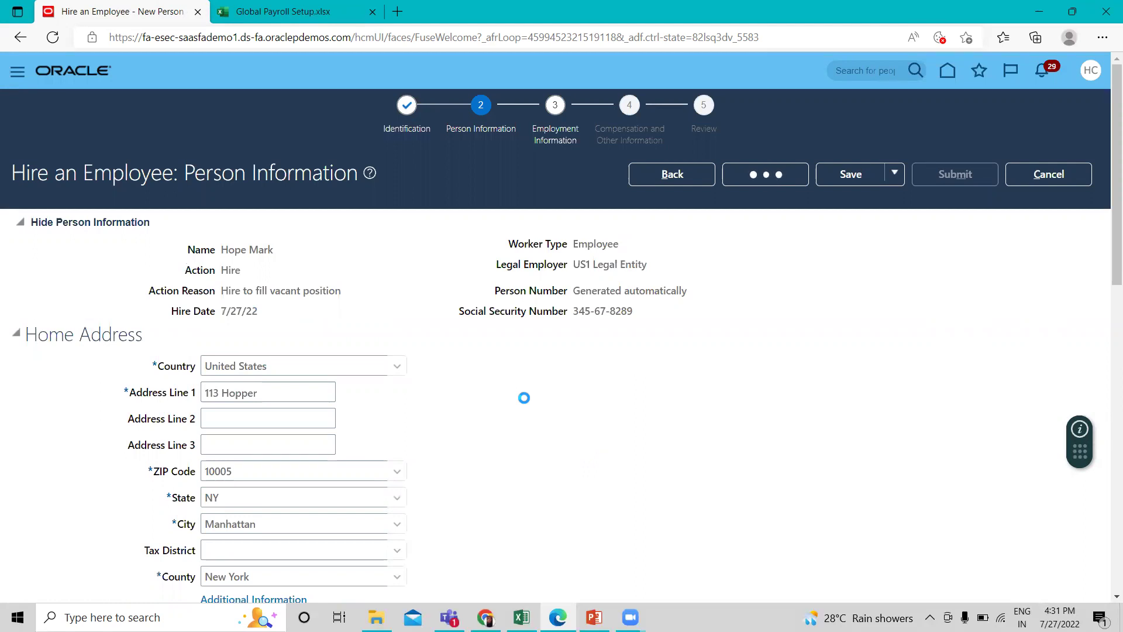
# Choose US1 Business Unit for the assignment and bring up the position search.
pyautogui.scroll(-1, 591, 377)
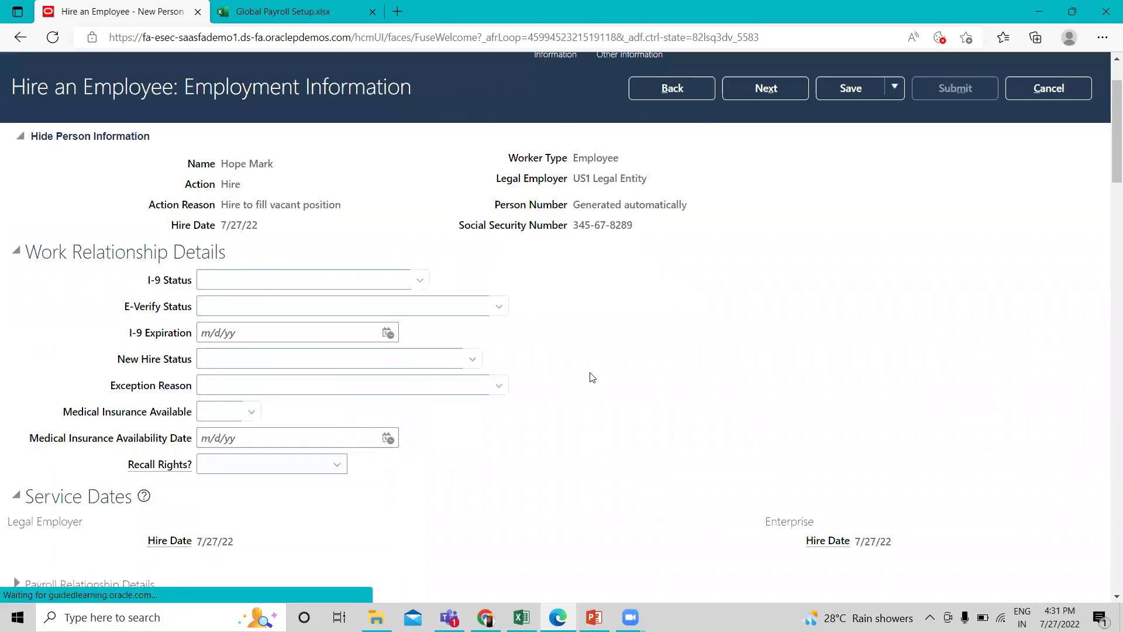
pyautogui.scroll(-5, 591, 378)
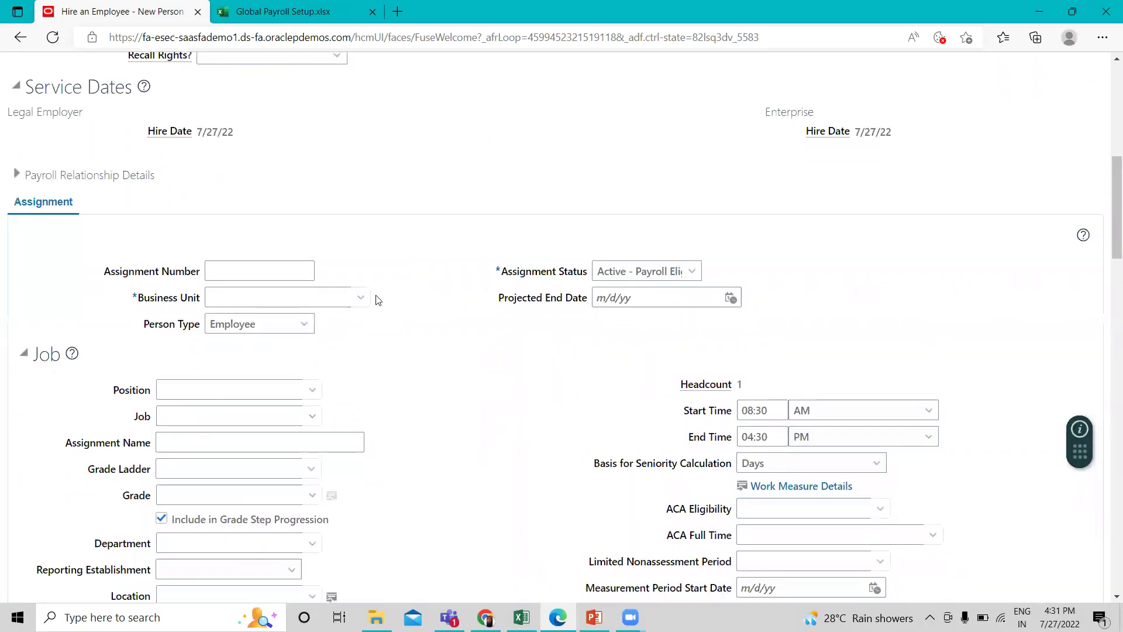
pyautogui.click(361, 296)
pyautogui.click(494, 319)
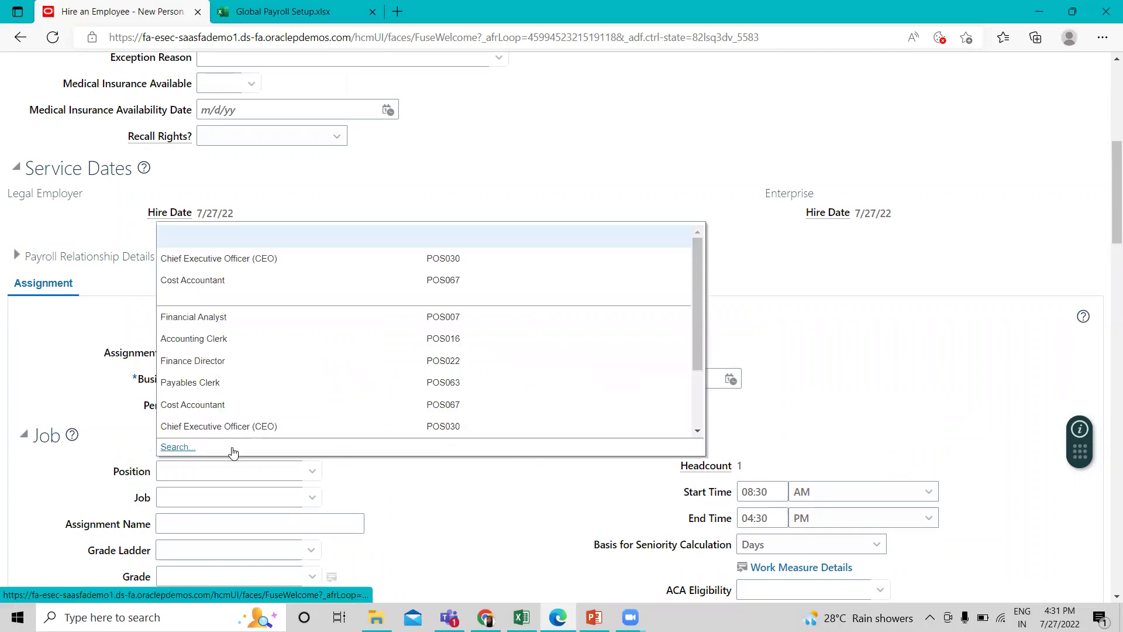
pyautogui.click(175, 447)
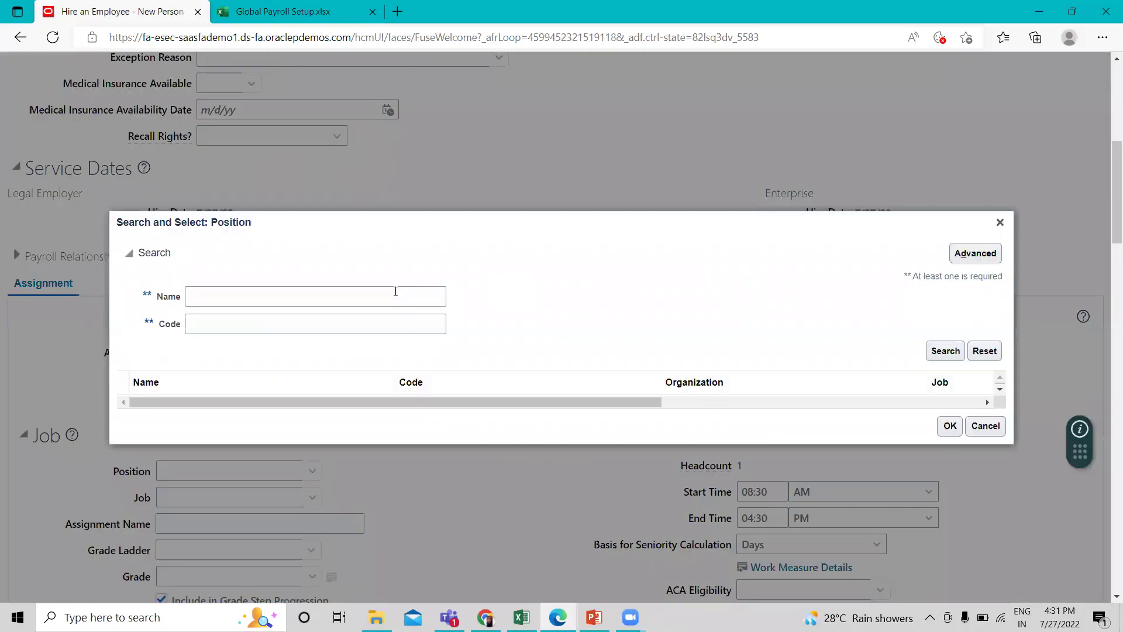
# Search positions for 'di' and select Director of Human Resources.
pyautogui.click(395, 291)
pyautogui.write('director')
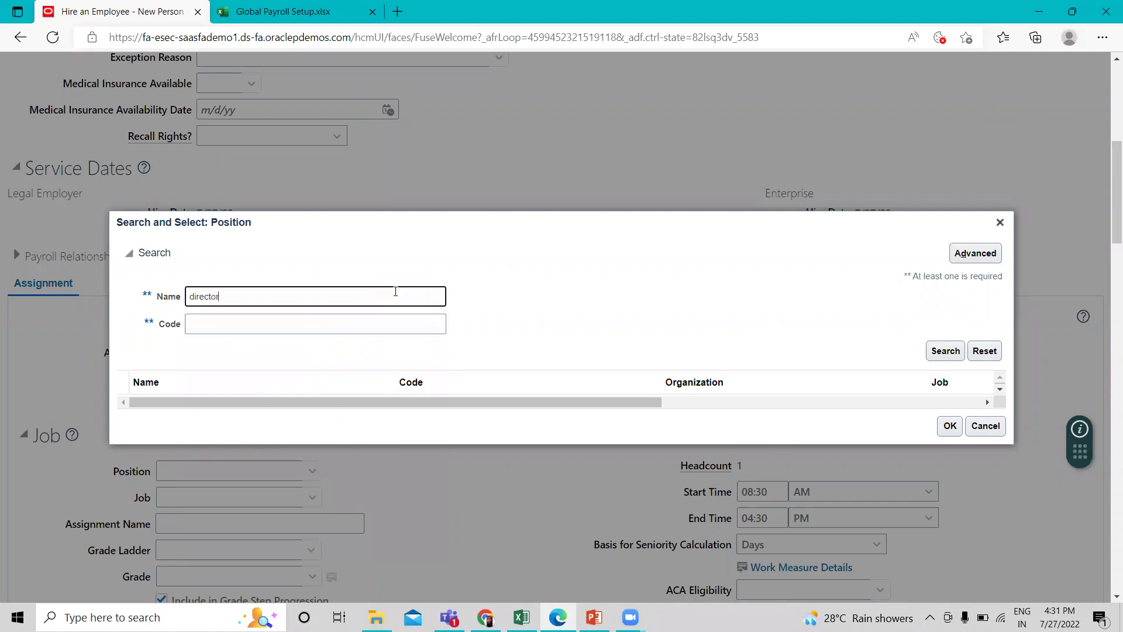
pyautogui.click(946, 351)
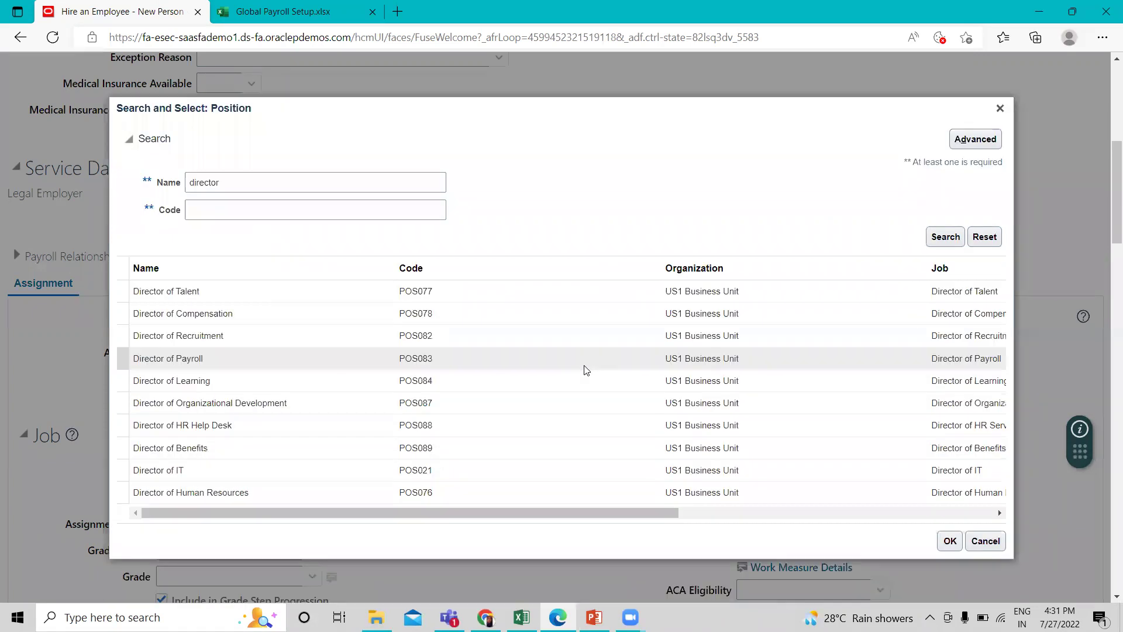
pyautogui.click(267, 491)
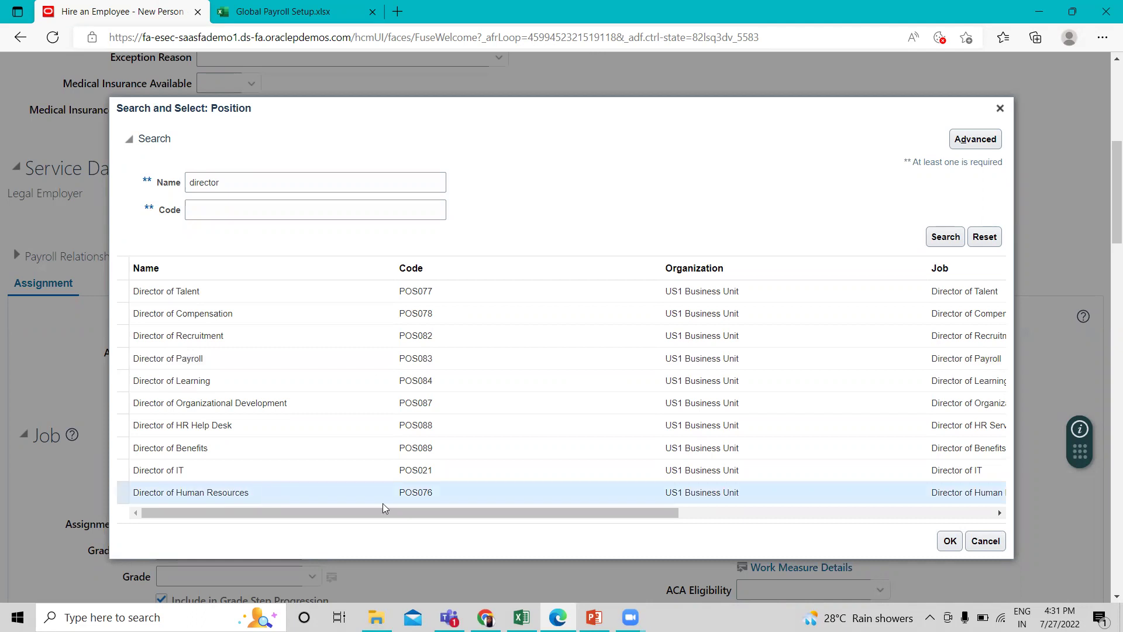
pyautogui.click(950, 541)
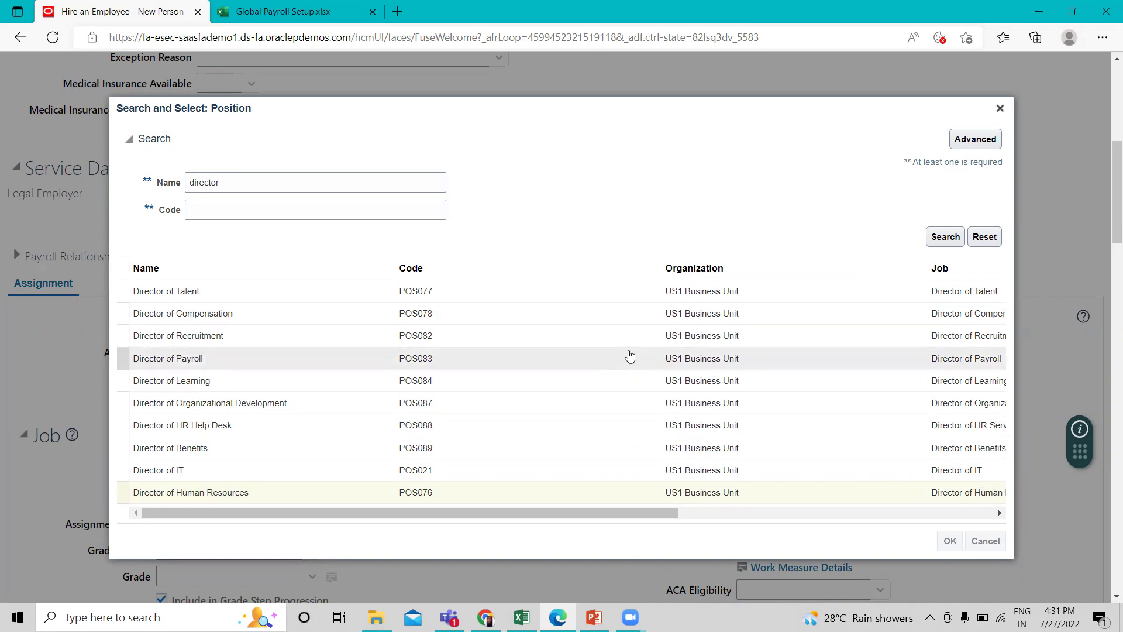
pyautogui.scroll(-4, 627, 351)
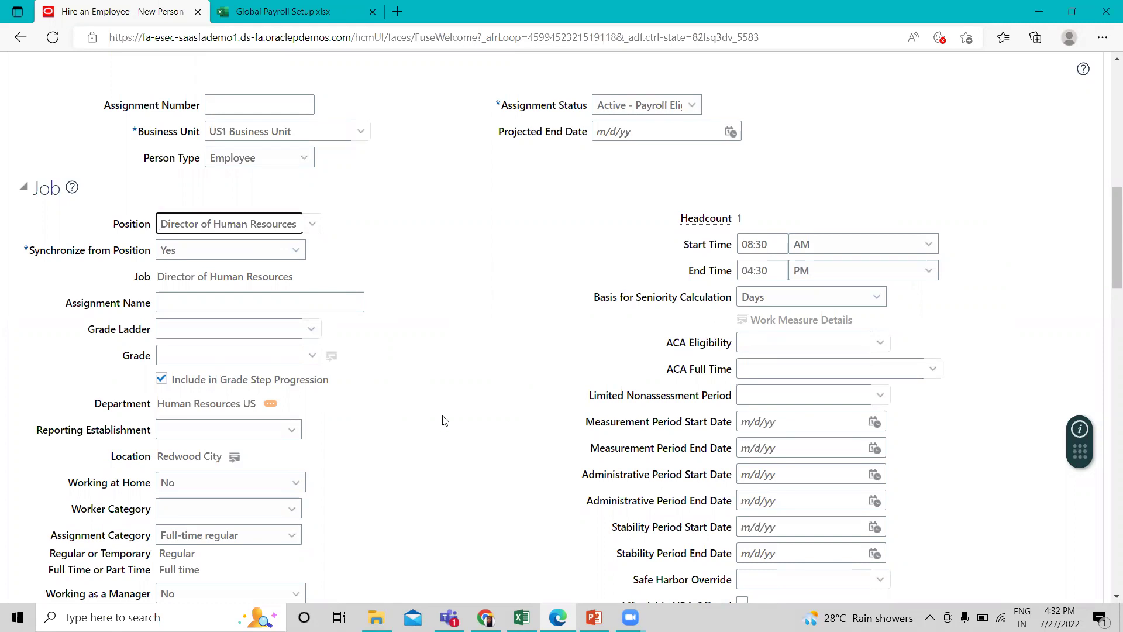
# Set grade Mgmt09, reporting establishment US1 Legal Entity, and mark the assignment Salaried.
pyautogui.moveTo(182, 405)
pyautogui.click(314, 358)
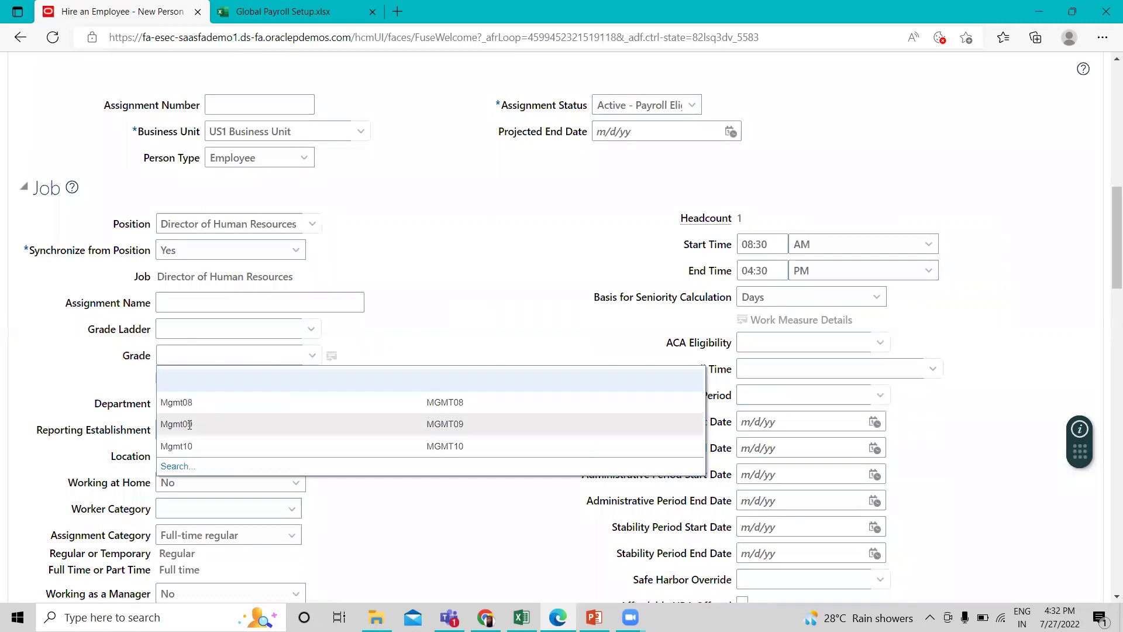
pyautogui.click(190, 425)
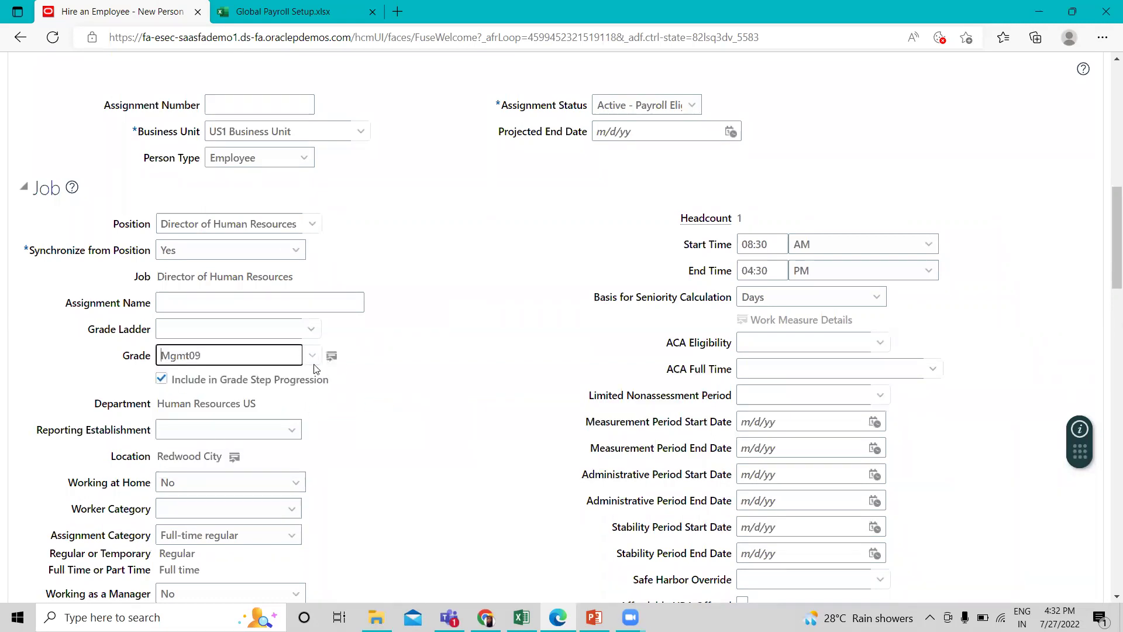
pyautogui.scroll(-1, 293, 403)
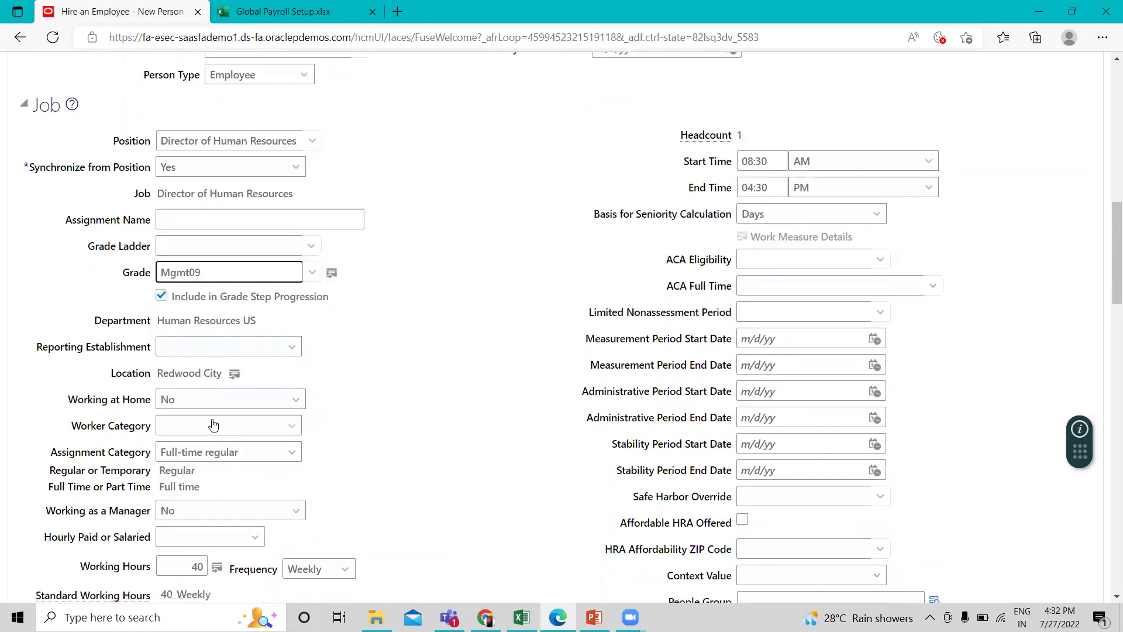
pyautogui.scroll(-1, 273, 410)
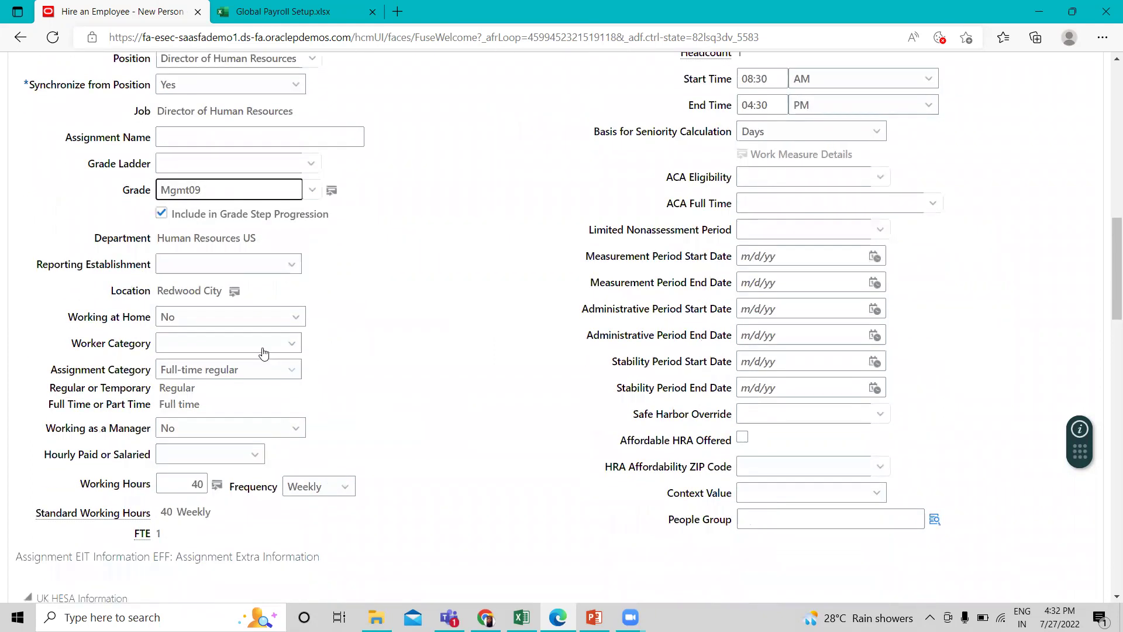
pyautogui.click(287, 268)
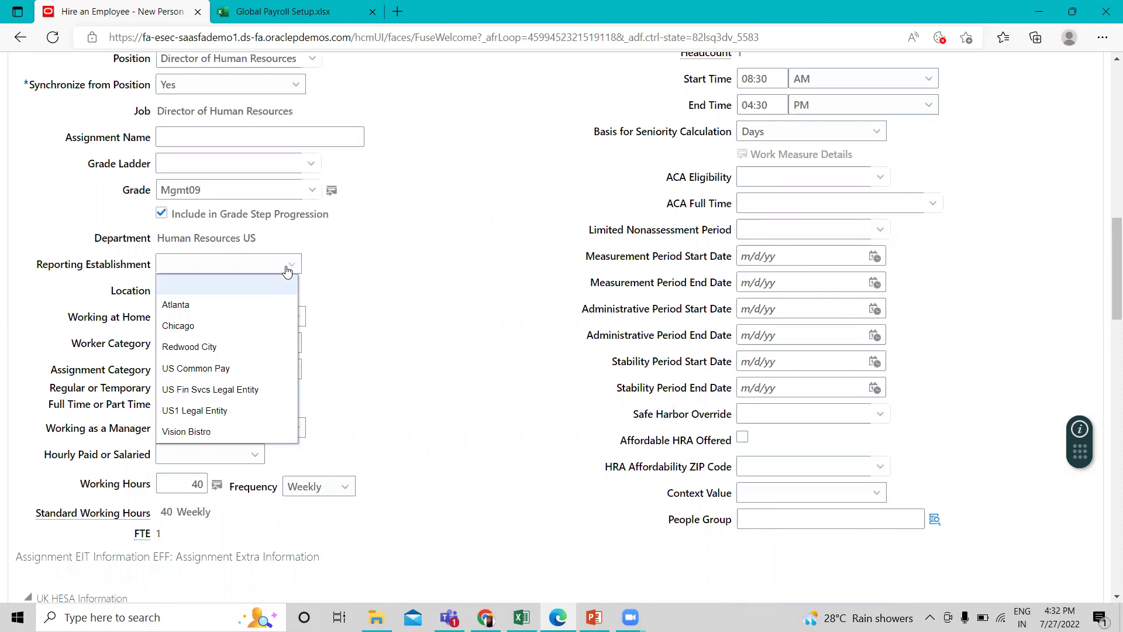
pyautogui.click(229, 417)
pyautogui.scroll(-3, 401, 394)
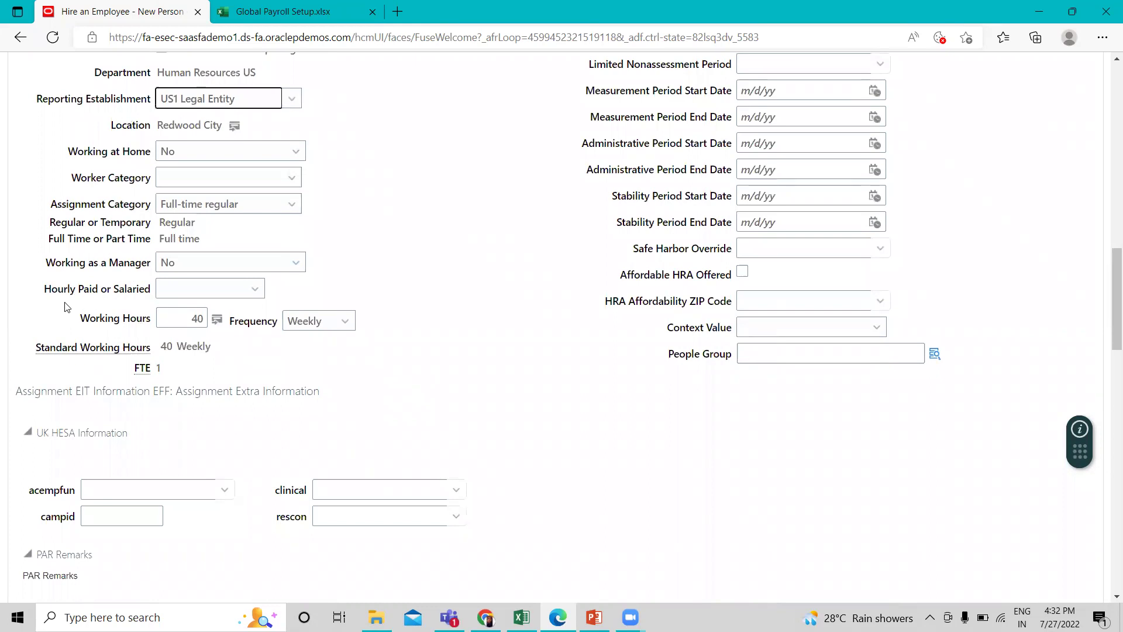
pyautogui.click(177, 293)
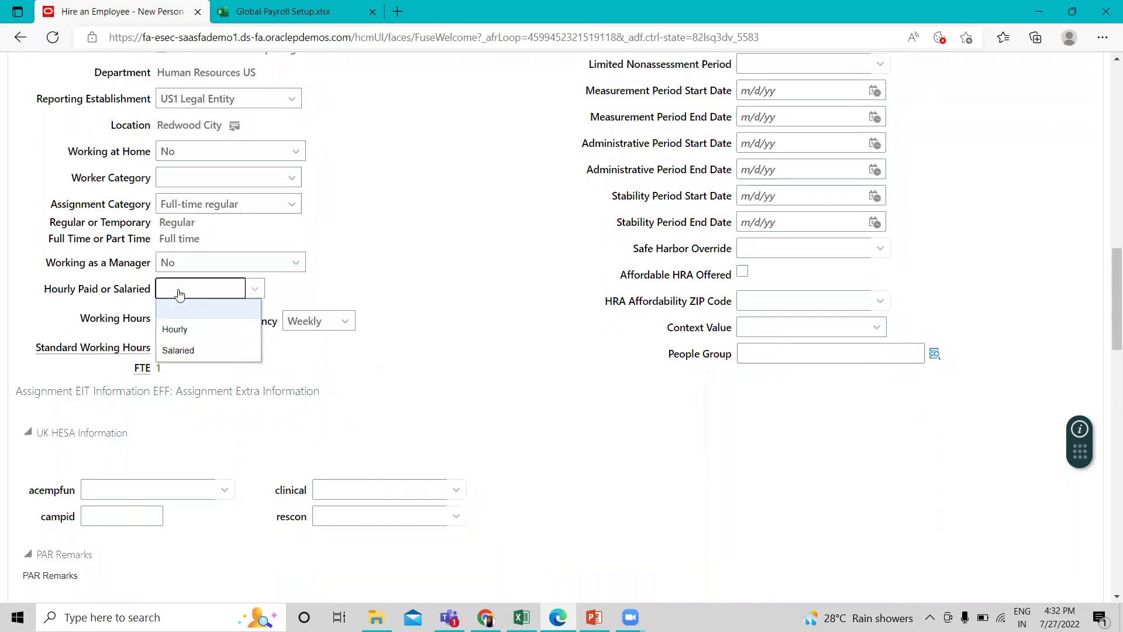
pyautogui.click(171, 353)
pyautogui.scroll(-10, 289, 364)
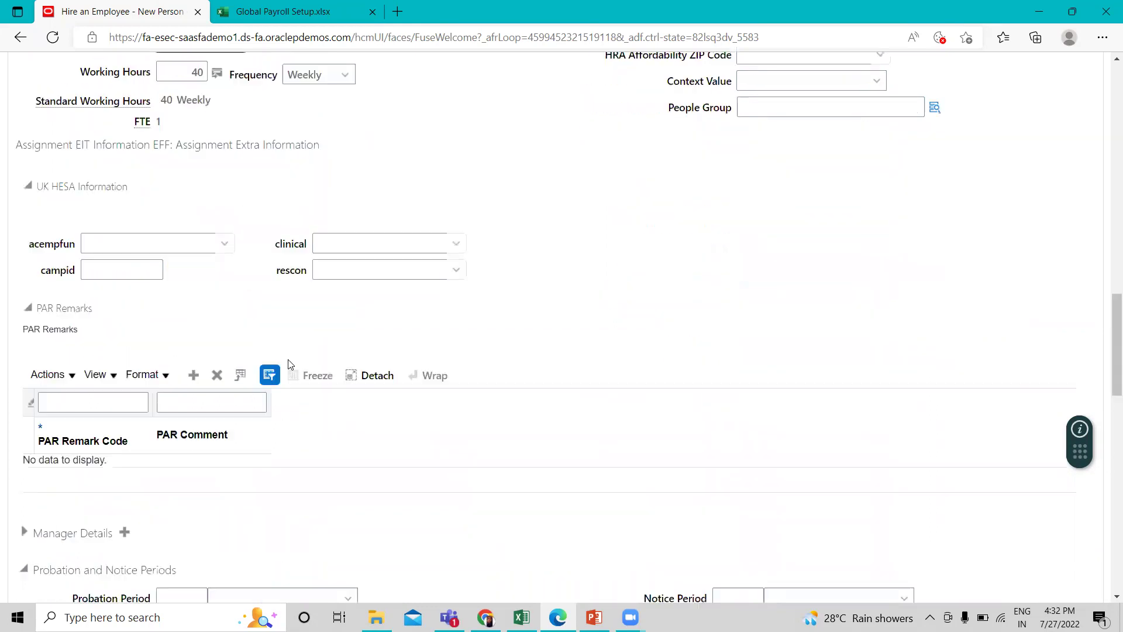
# Set tax reporting unit to US1 Legal Entity and add a Monthly payroll, then advance.
pyautogui.scroll(-3, 288, 364)
pyautogui.scroll(-1, 291, 364)
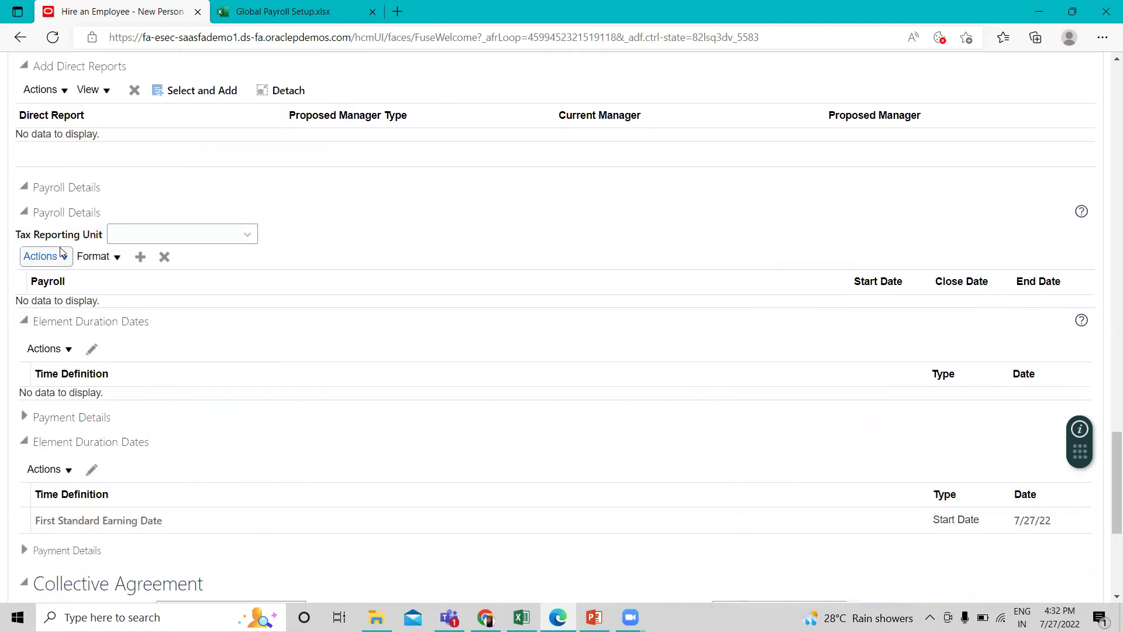
pyautogui.click(167, 240)
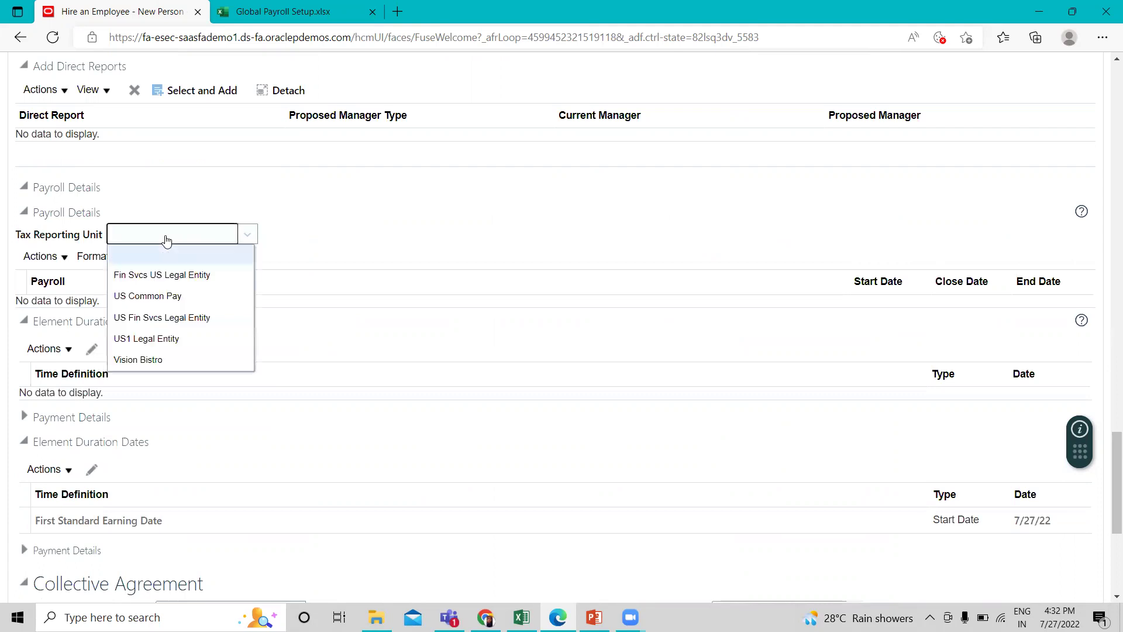
pyautogui.click(176, 340)
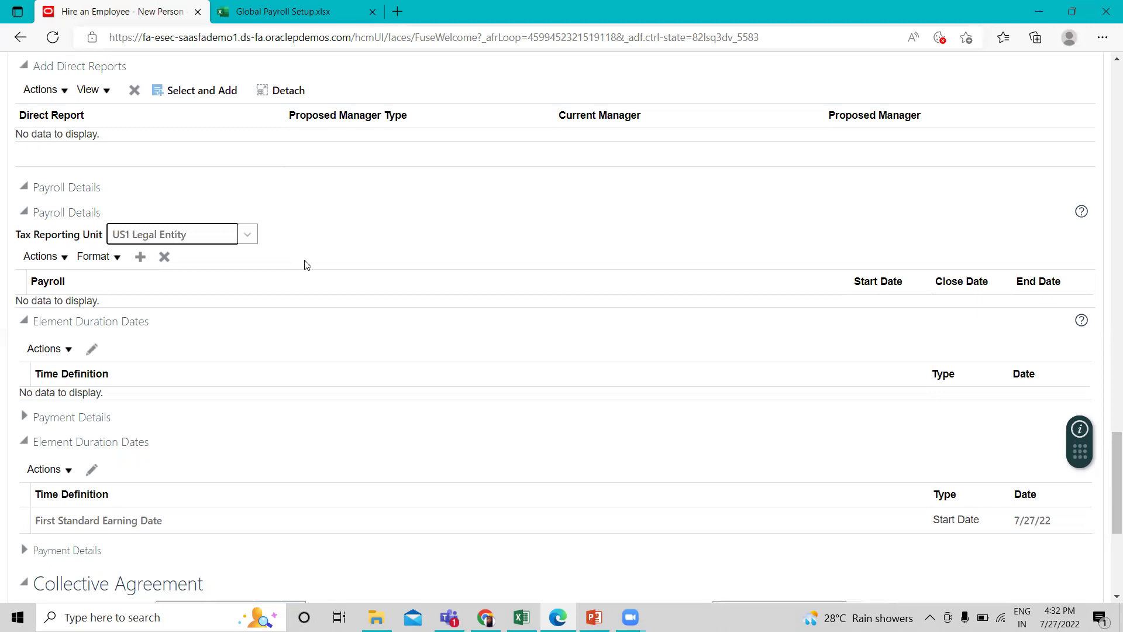
pyautogui.click(139, 258)
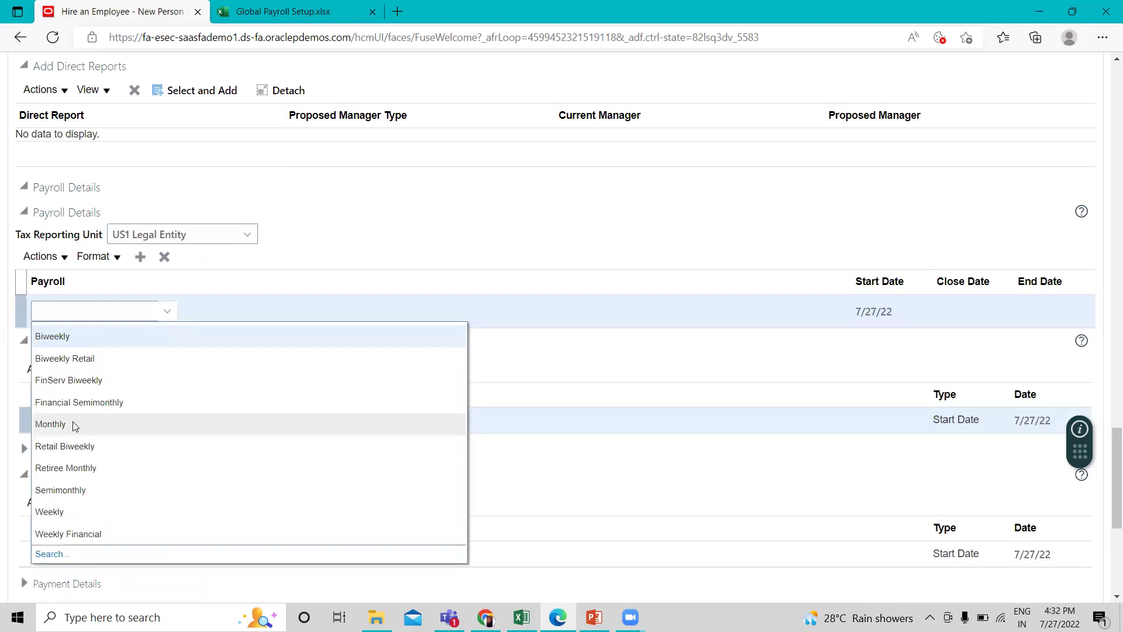
pyautogui.click(75, 425)
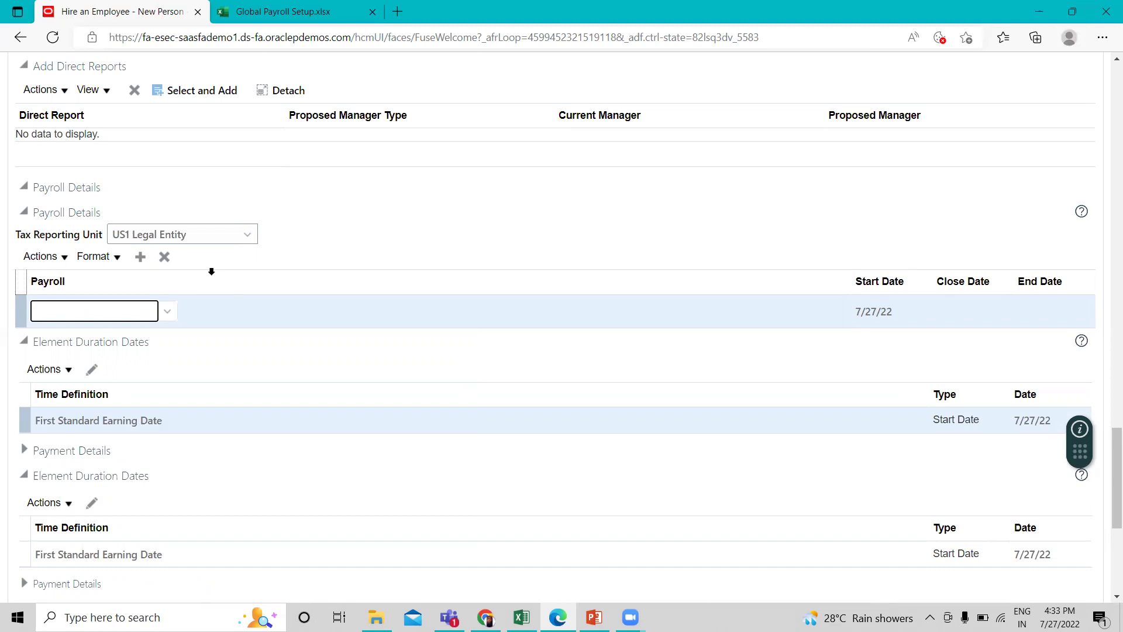
pyautogui.scroll(10, 890, 271)
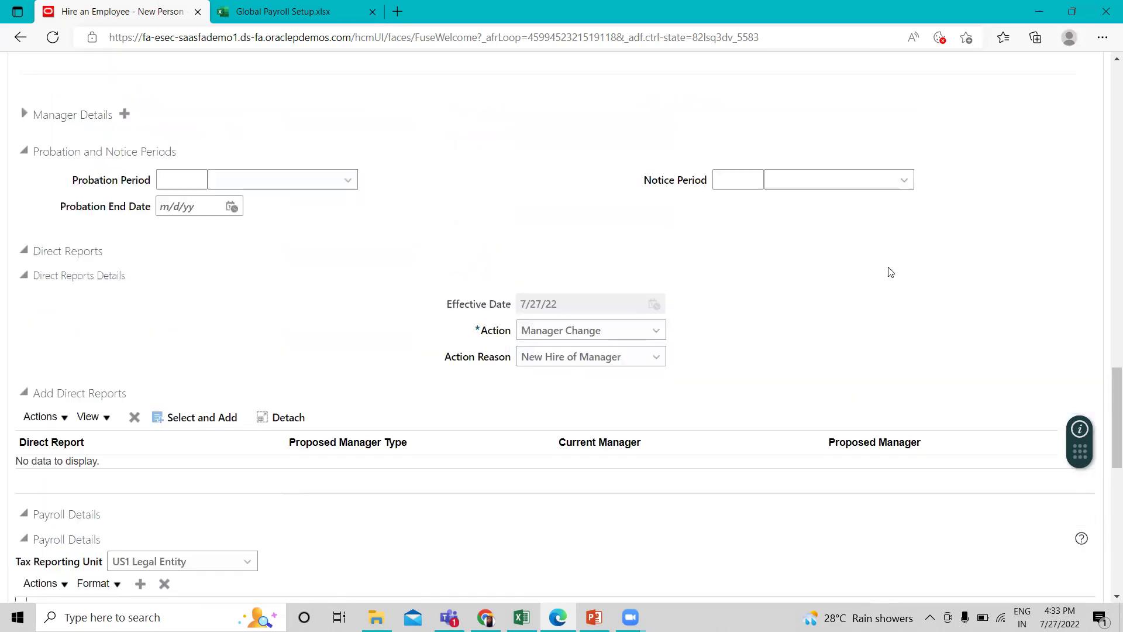
pyautogui.scroll(20, 890, 271)
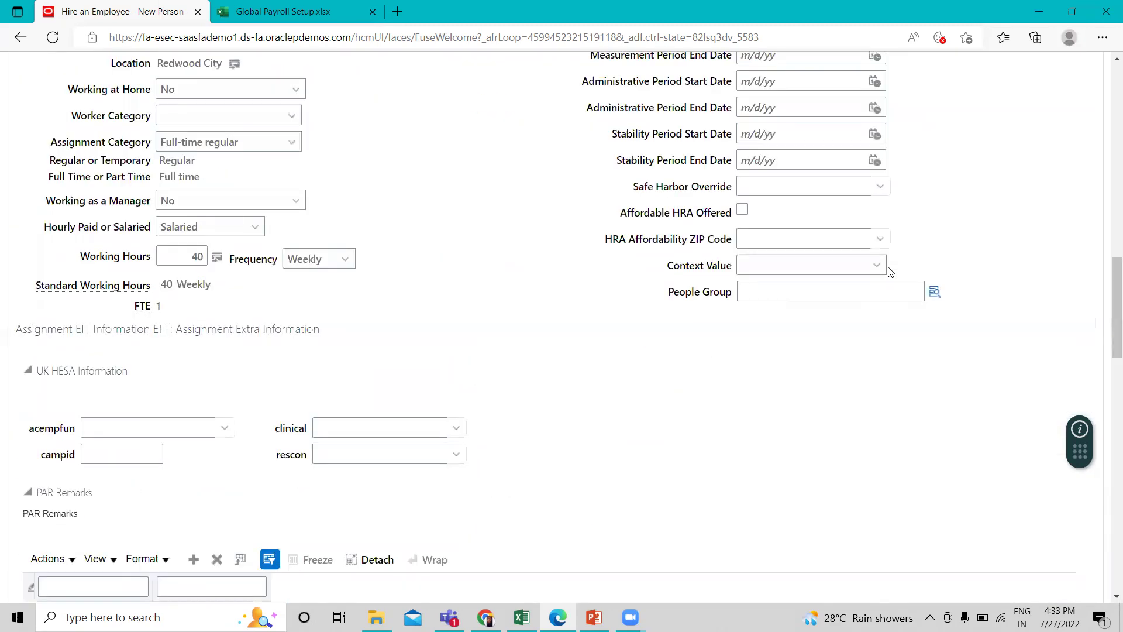
pyautogui.click(751, 170)
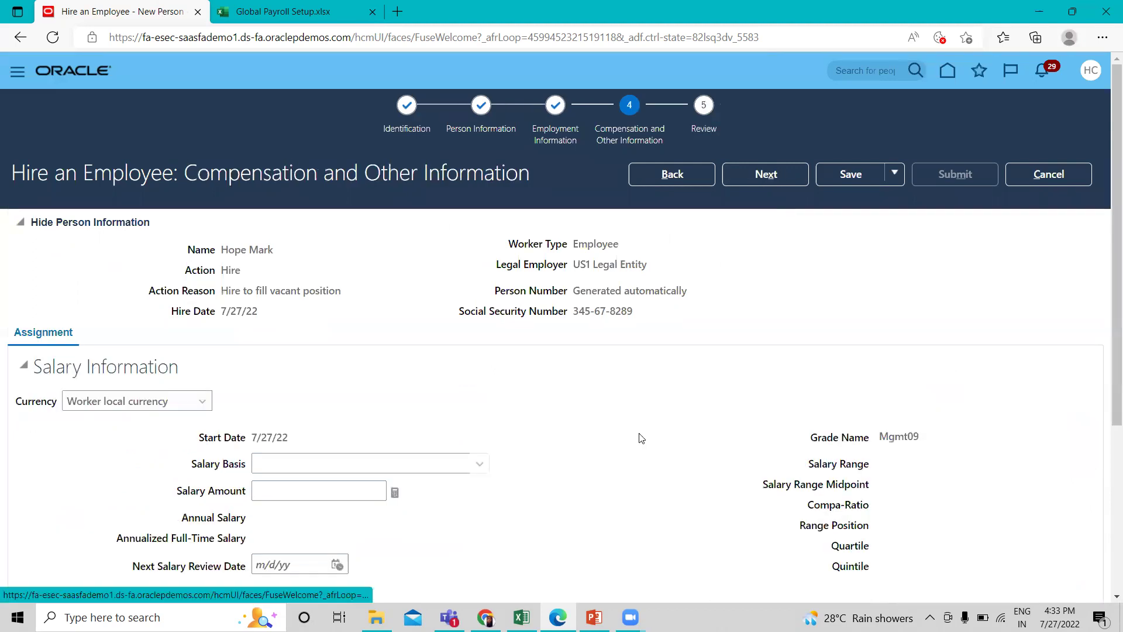
# Leave Compensation and Other Information without a salary and advance to the Review step.
pyautogui.scroll(-3, 636, 439)
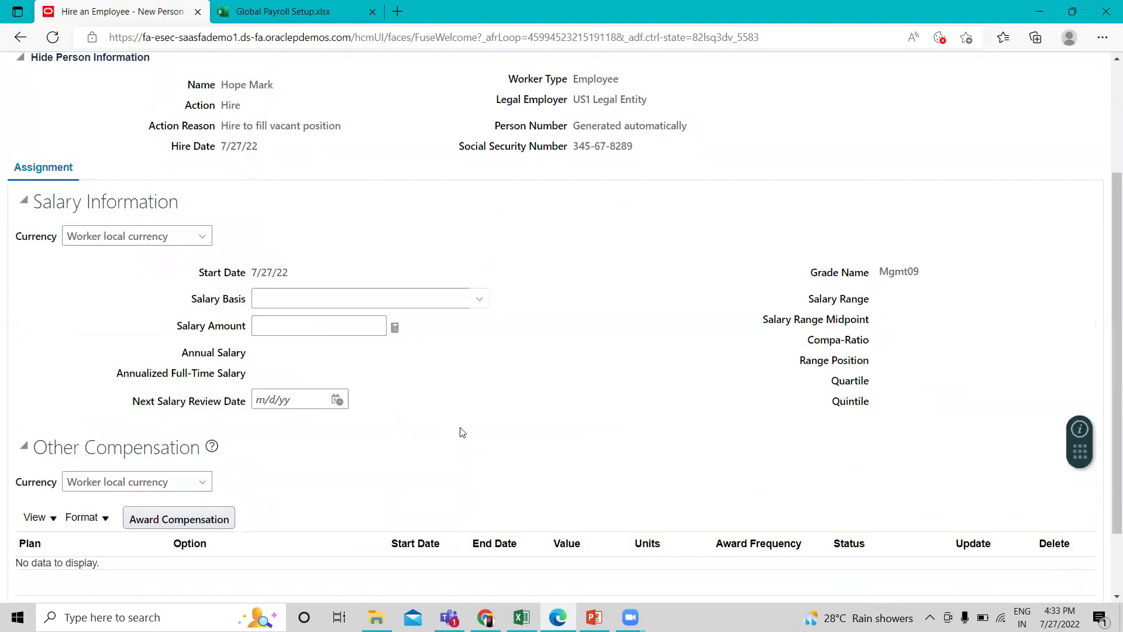
pyautogui.scroll(3, 555, 404)
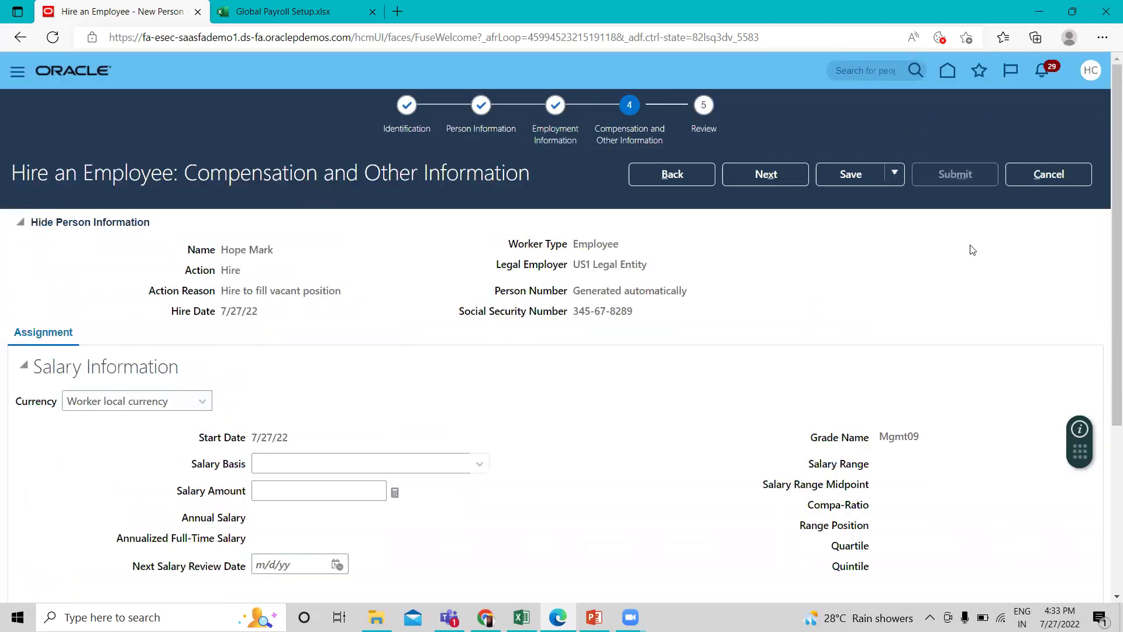
pyautogui.click(762, 177)
# Check the Review page, then submit the hire request, accepting the warning and confirmation.
pyautogui.scroll(-2, 662, 471)
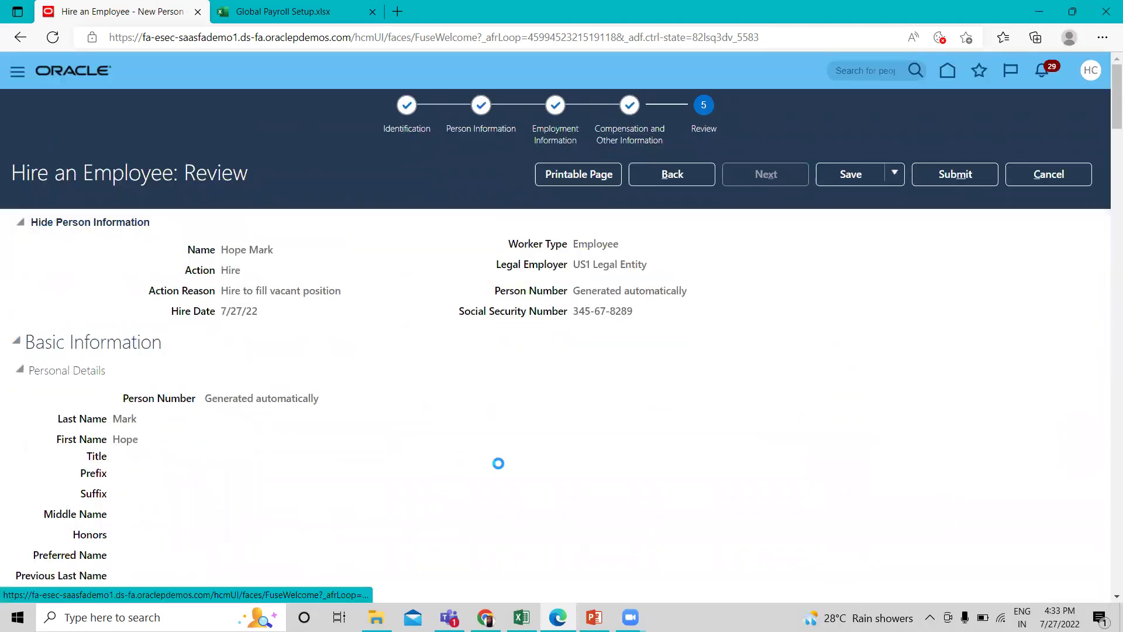
pyautogui.scroll(-3, 500, 465)
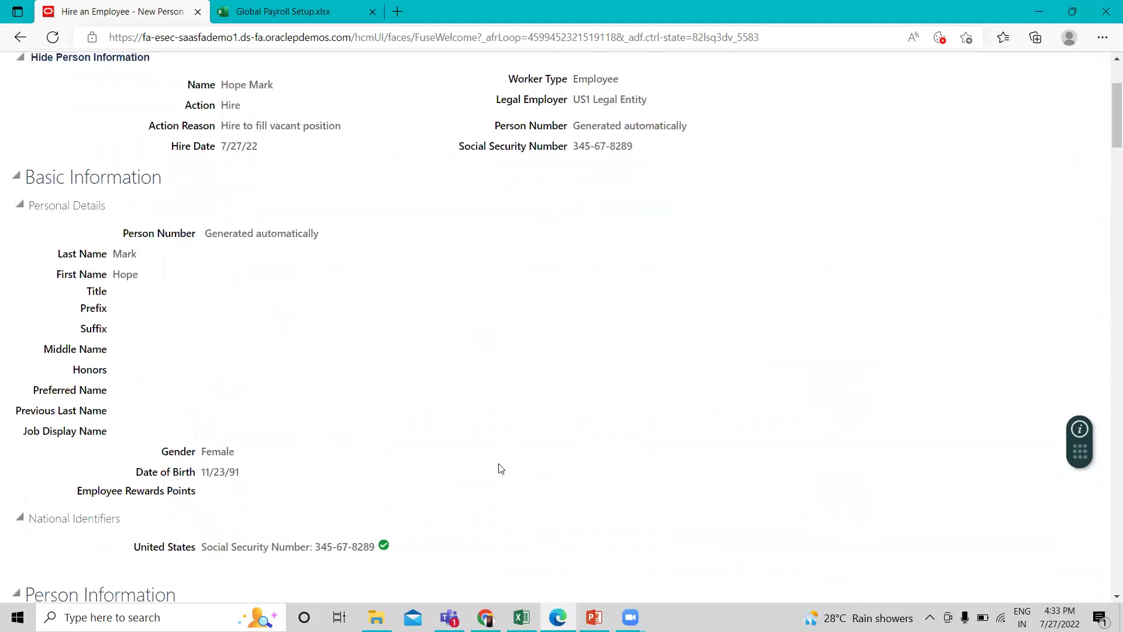
pyautogui.scroll(-14, 501, 468)
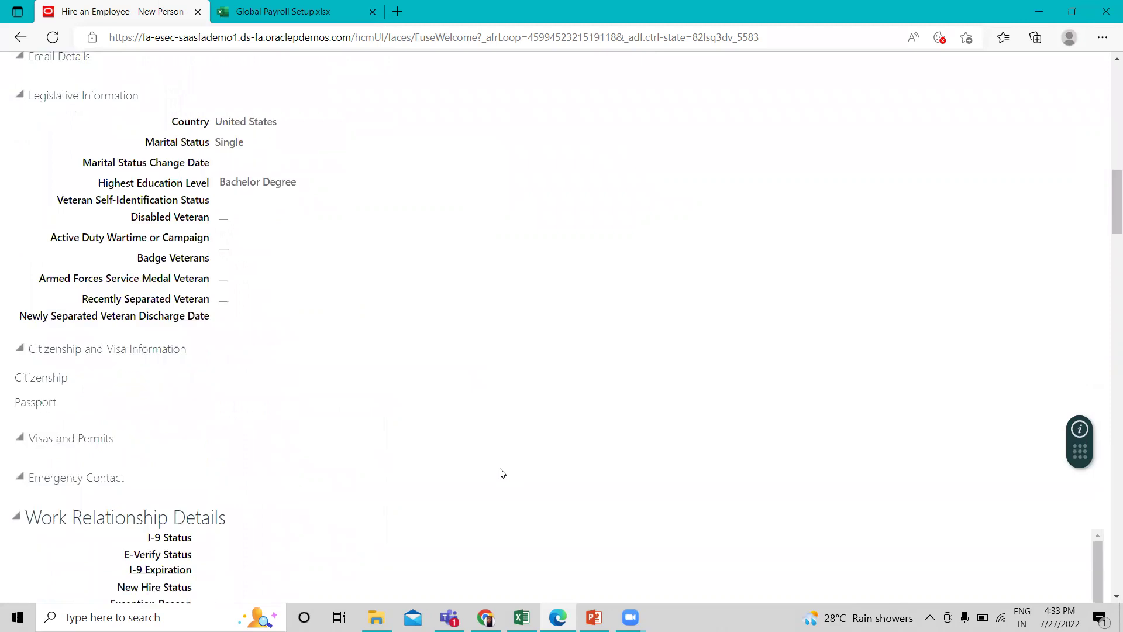
pyautogui.scroll(17, 500, 473)
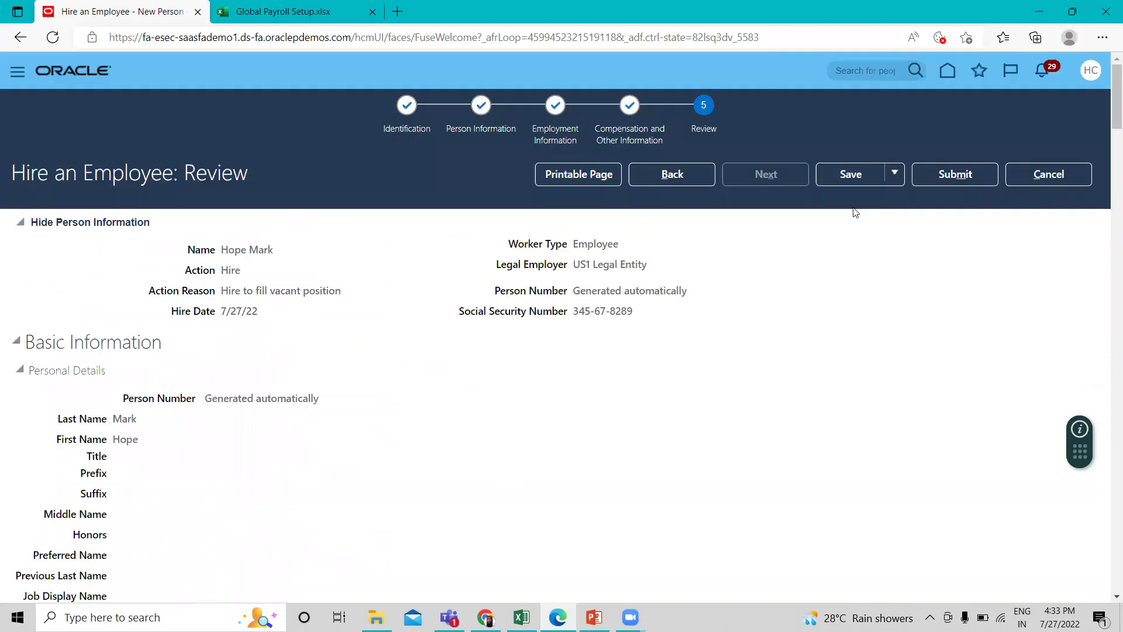
pyautogui.click(955, 174)
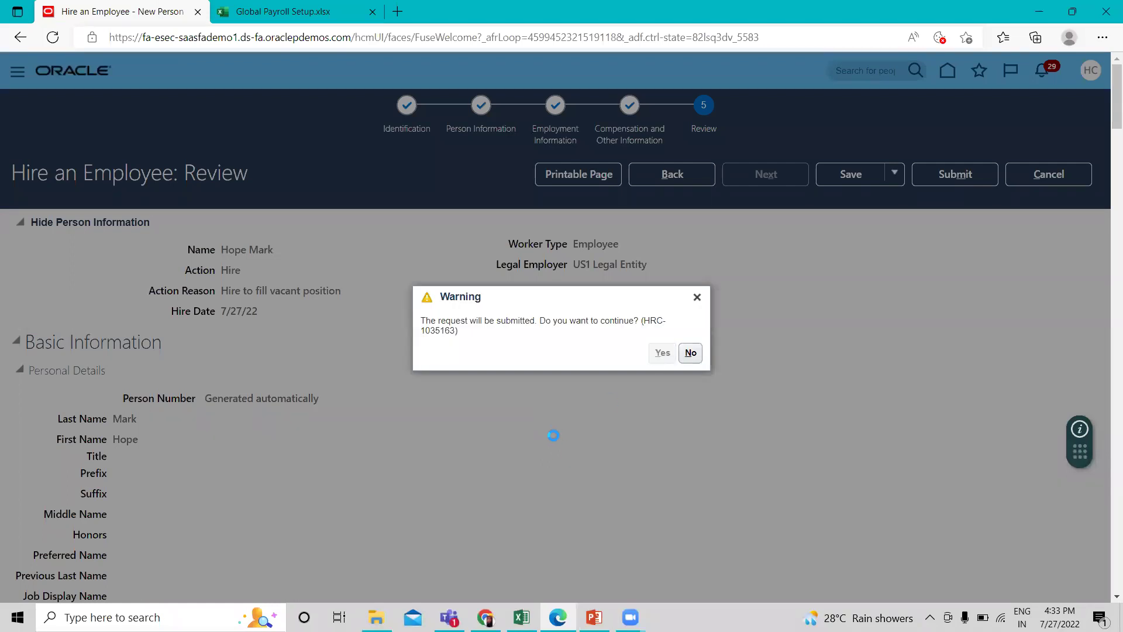
pyautogui.click(663, 352)
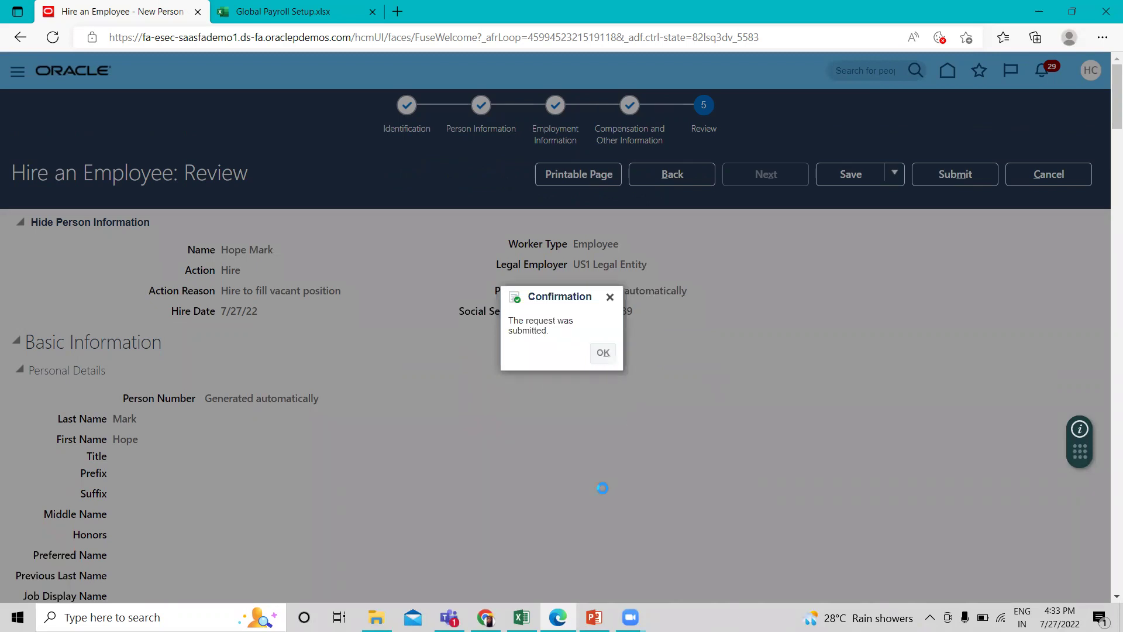
pyautogui.press('Return')
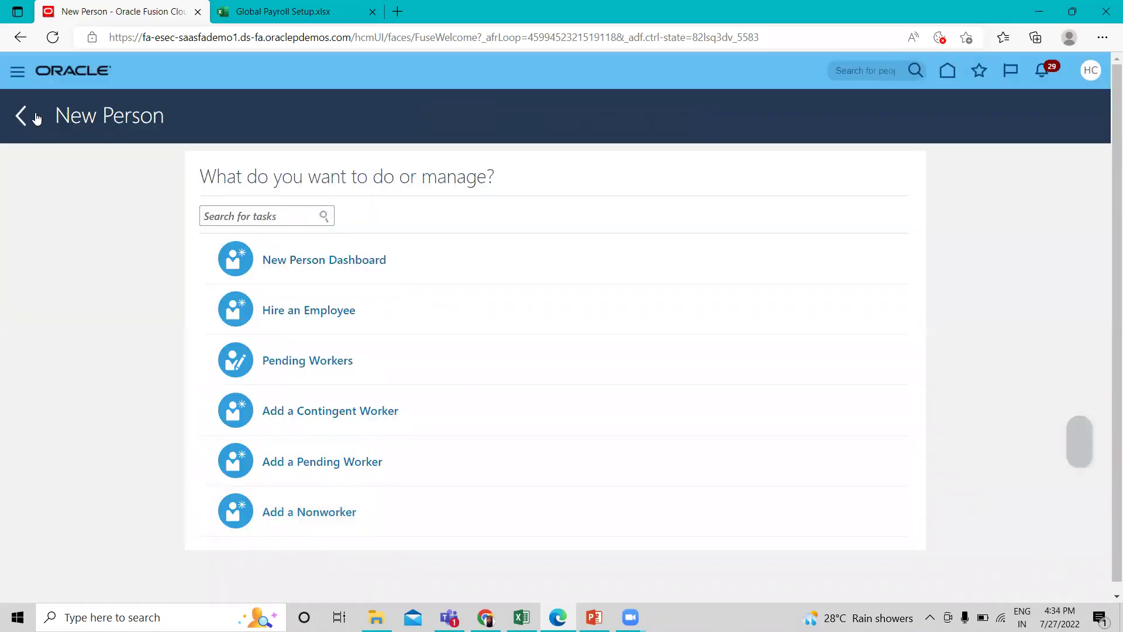
# Go back from the New Person task list to the home springboard.
pyautogui.click(24, 117)
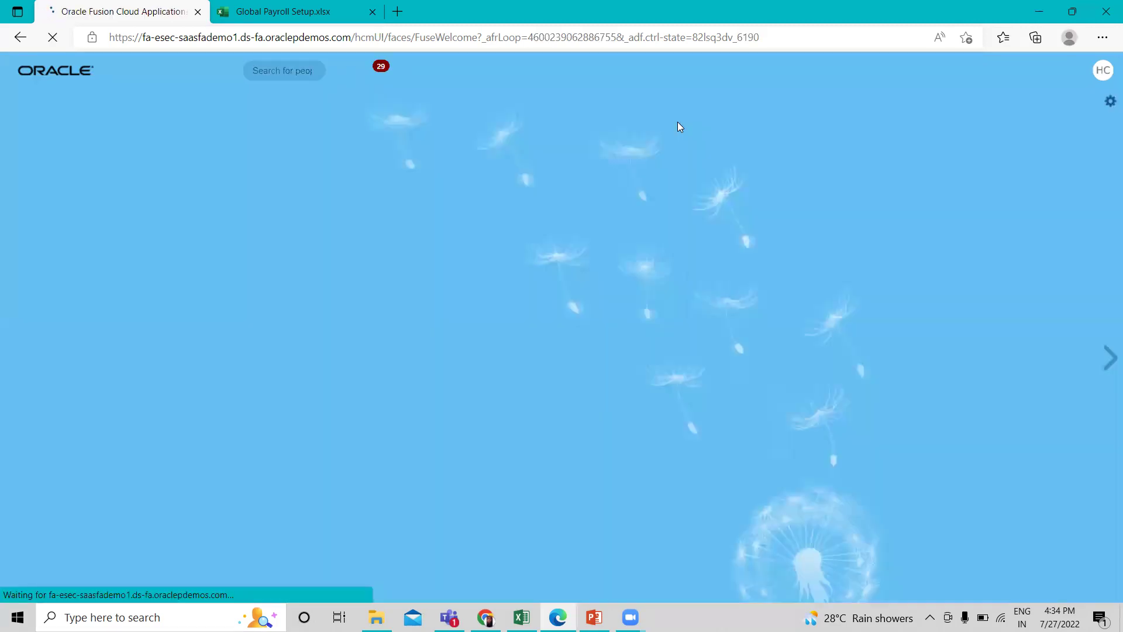
pyautogui.scroll(-2, 544, 380)
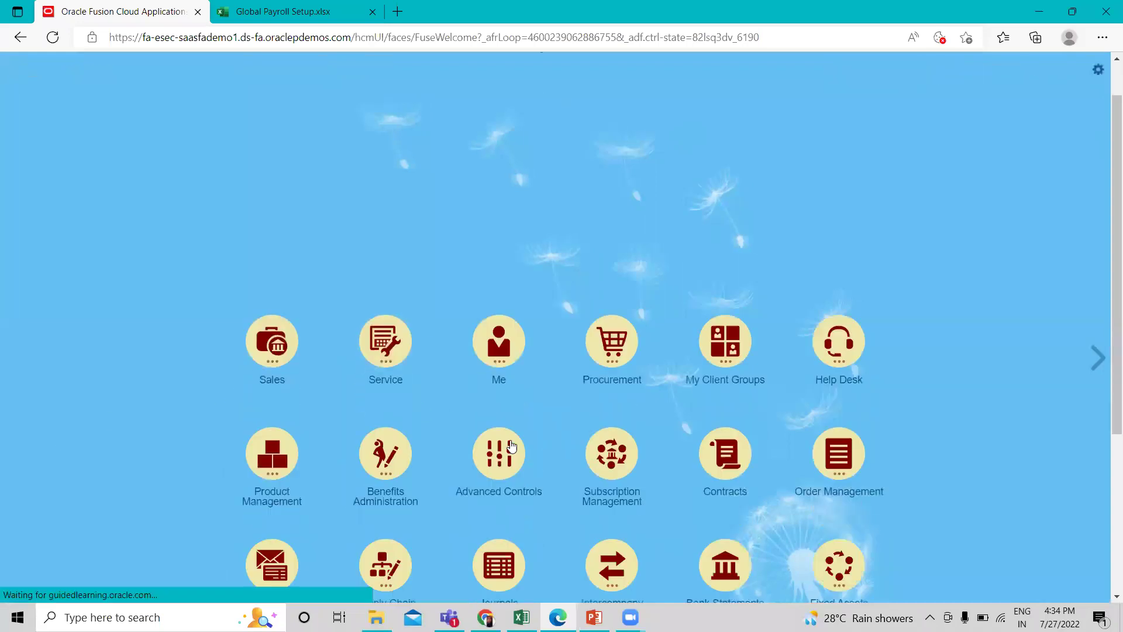
# Open Simplified QuickPay from My Client Groups > Payroll.
pyautogui.click(725, 309)
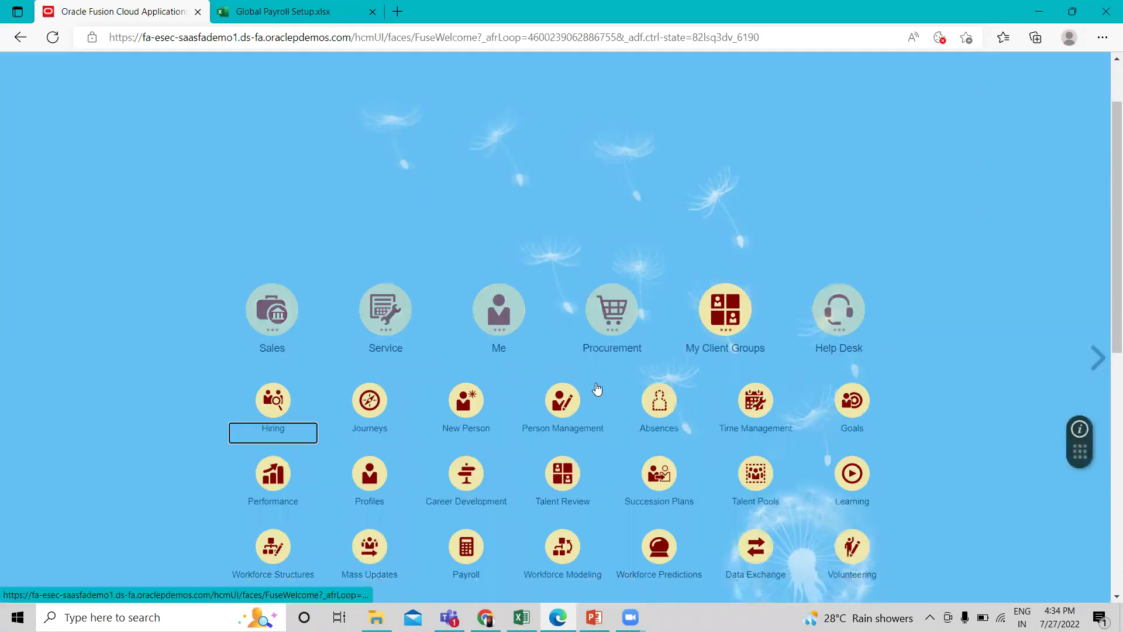
pyautogui.click(463, 468)
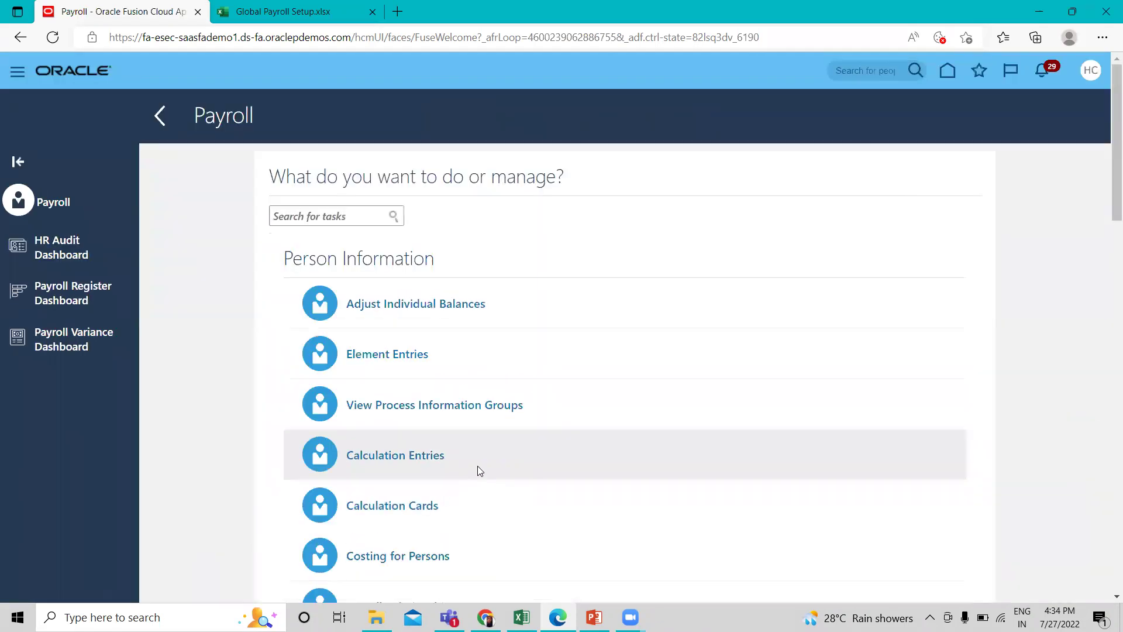
pyautogui.scroll(-8, 477, 466)
pyautogui.scroll(-3, 477, 470)
pyautogui.click(398, 321)
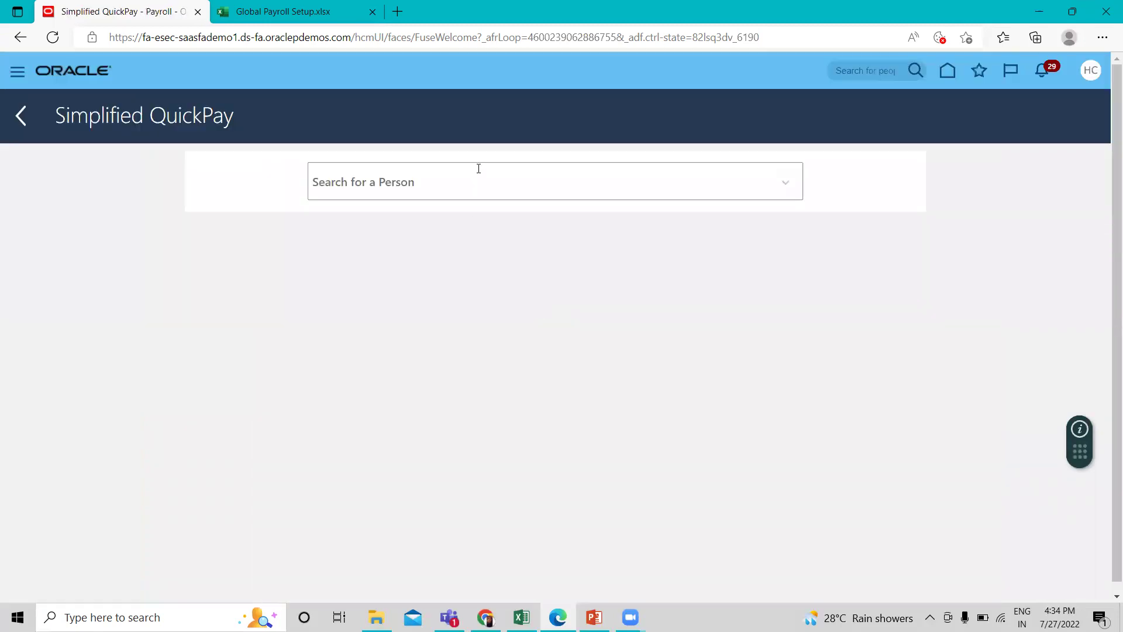
# Find the new hire with Advanced Search using their name in Person Name.
pyautogui.click(479, 175)
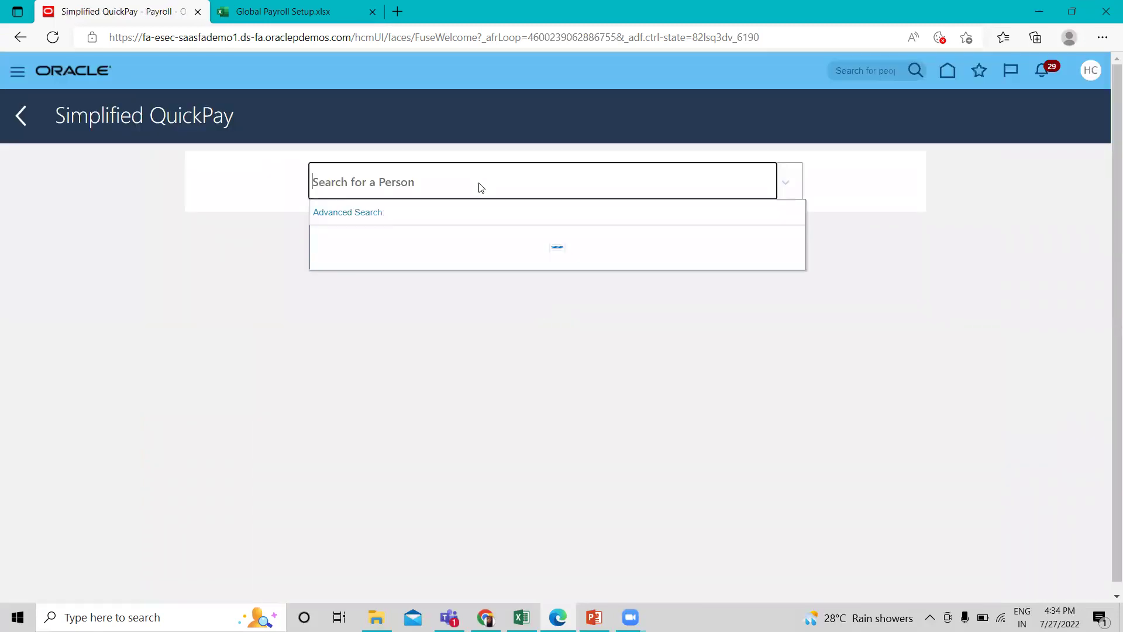
pyautogui.click(339, 217)
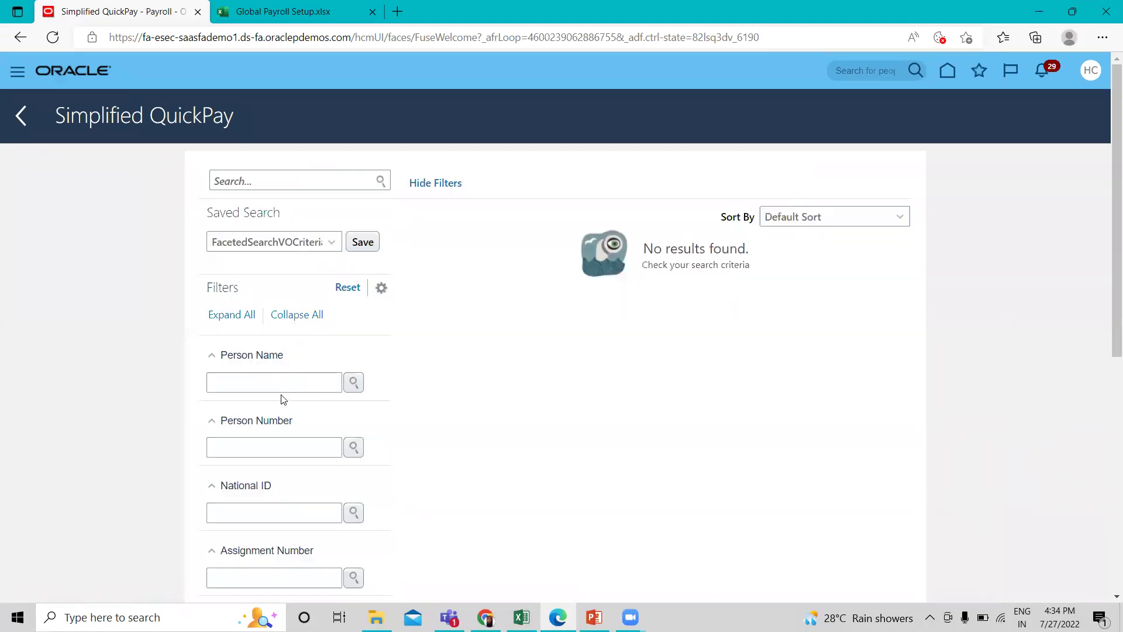
pyautogui.click(292, 386)
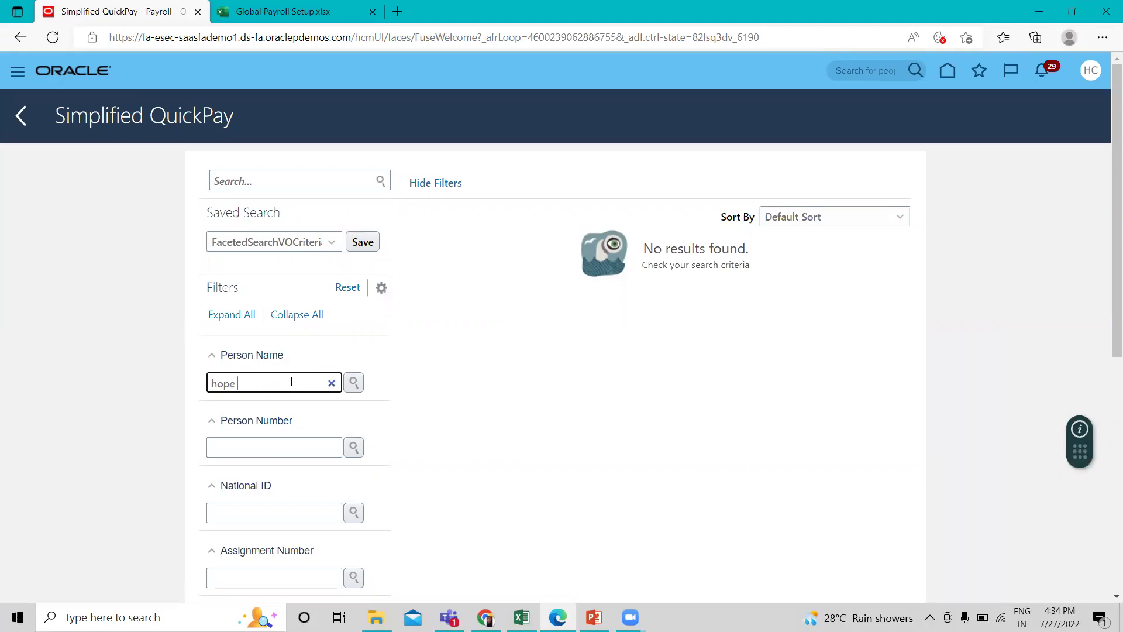
pyautogui.press('Return')
pyautogui.click(355, 386)
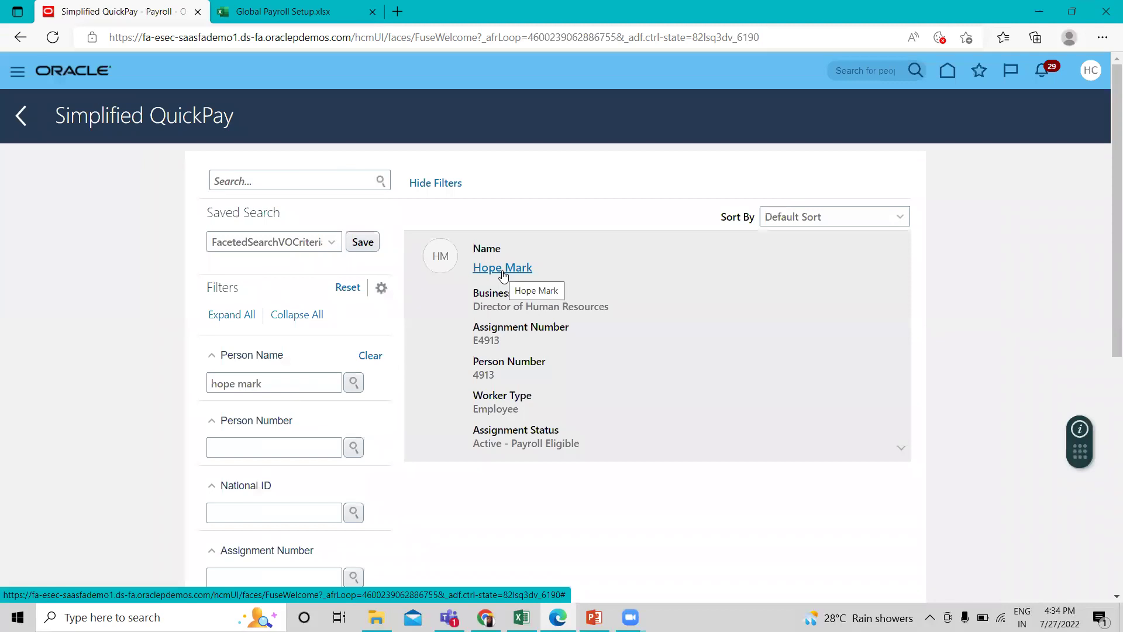
# Open QuickPay for the new hire and add a Regular Salary element entry.
pyautogui.click(503, 272)
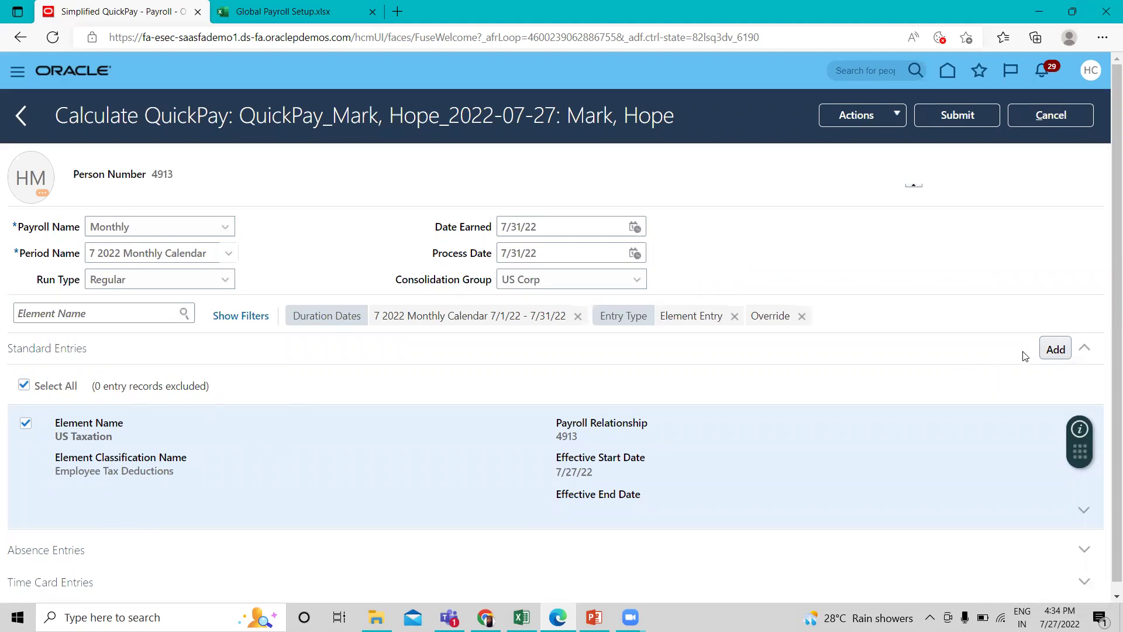
pyautogui.click(1053, 351)
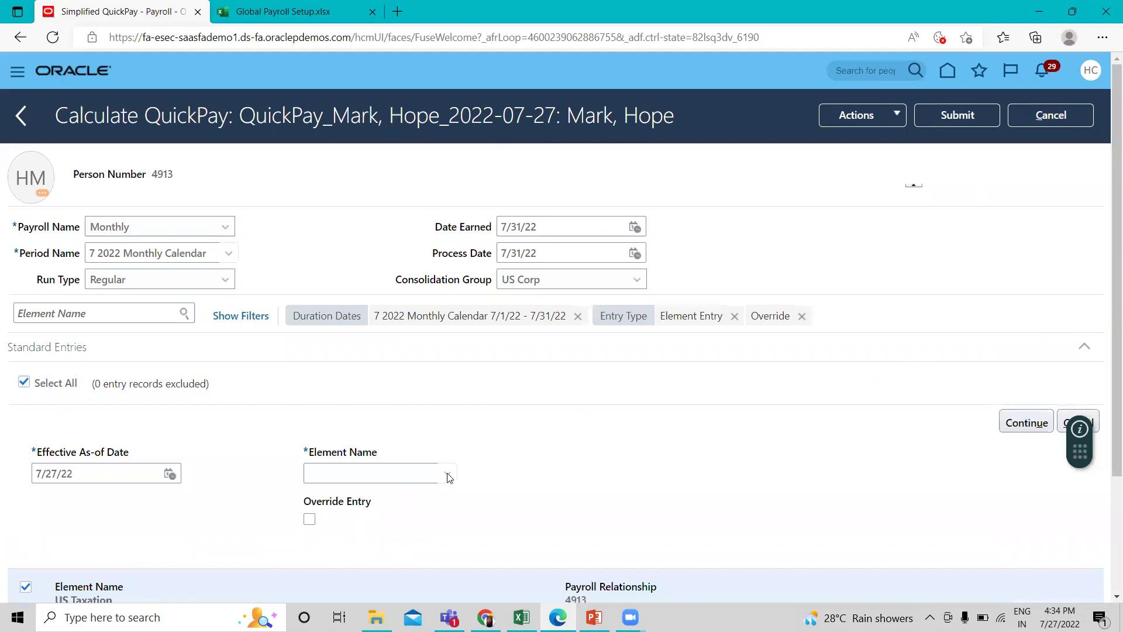
pyautogui.click(448, 475)
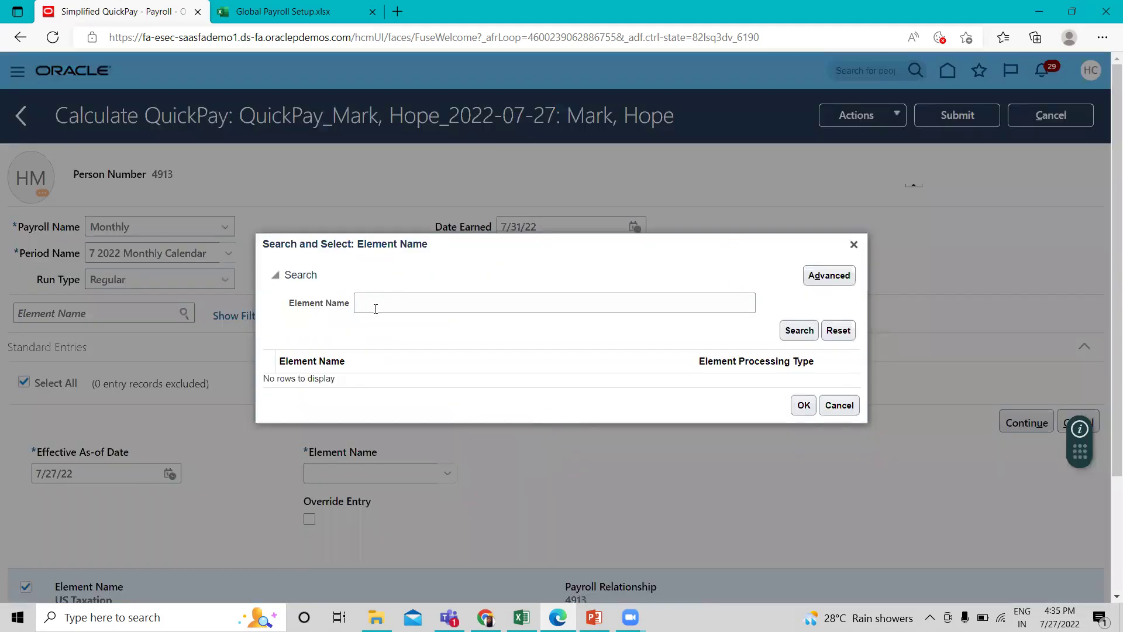
pyautogui.click(376, 304)
pyautogui.write('Regular')
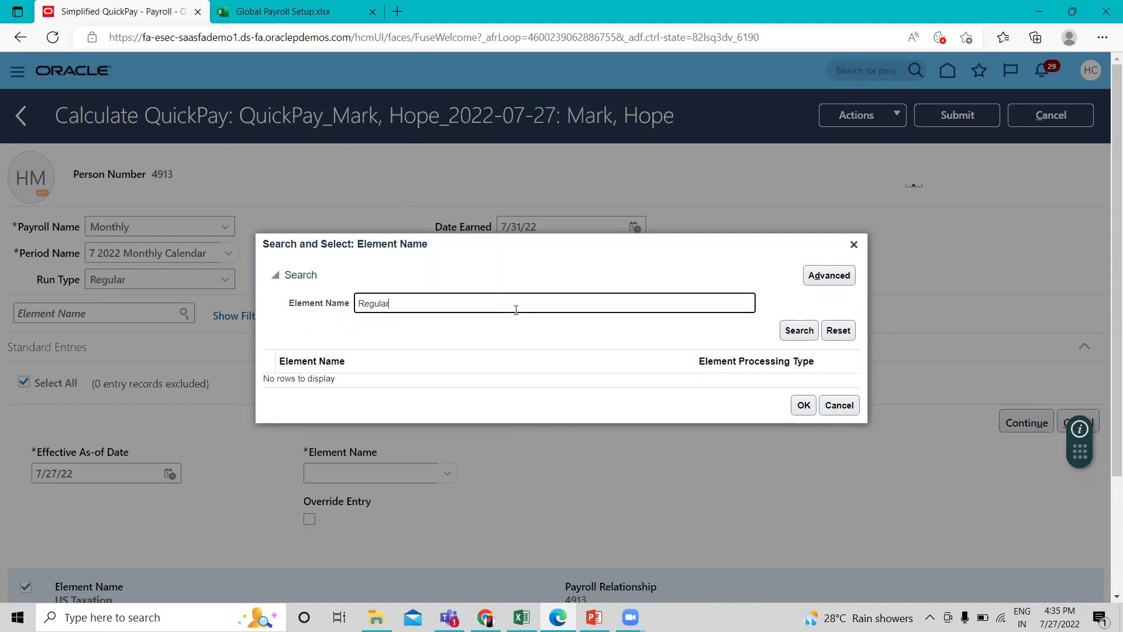
pyautogui.write('Salary')
pyautogui.click(800, 329)
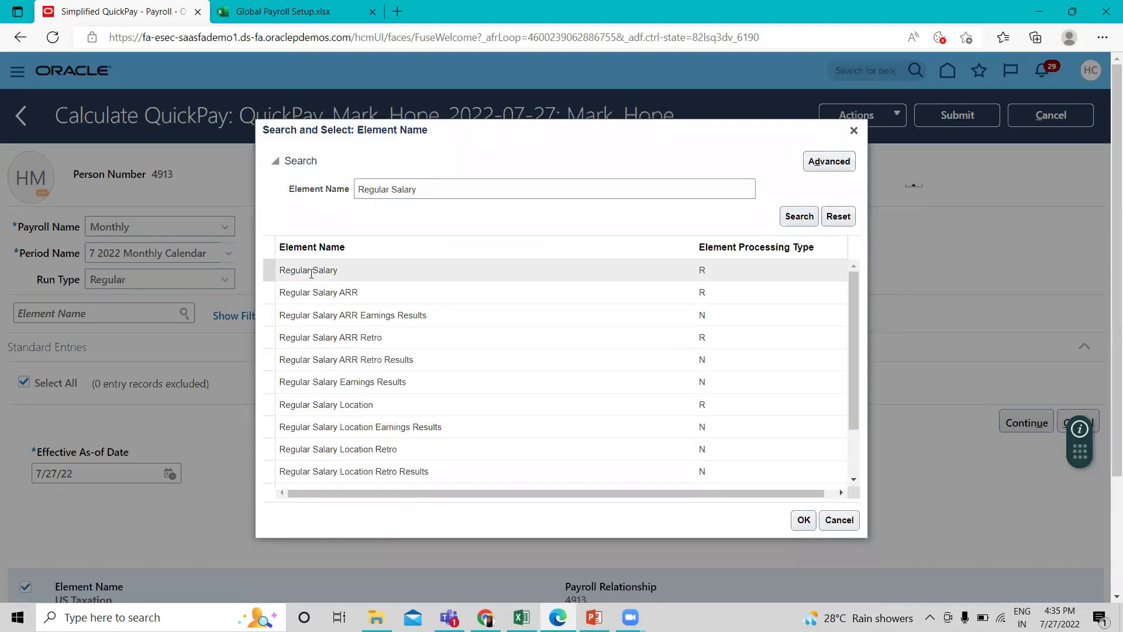
pyautogui.click(359, 276)
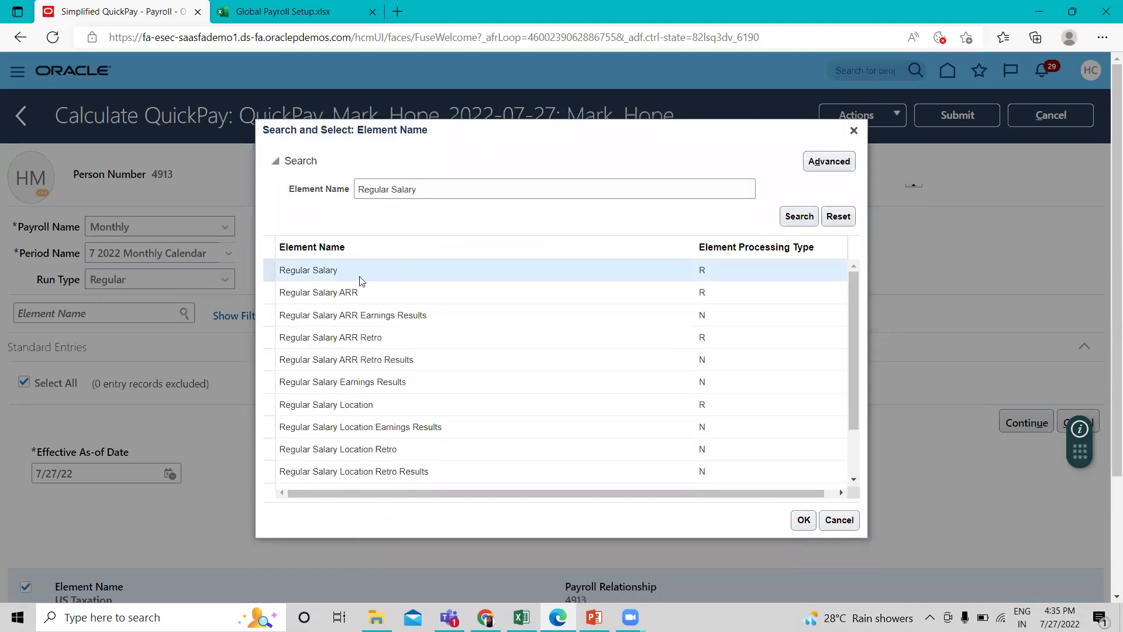
# Confirm Regular Salary as the element, marked as an override entry.
pyautogui.click(803, 520)
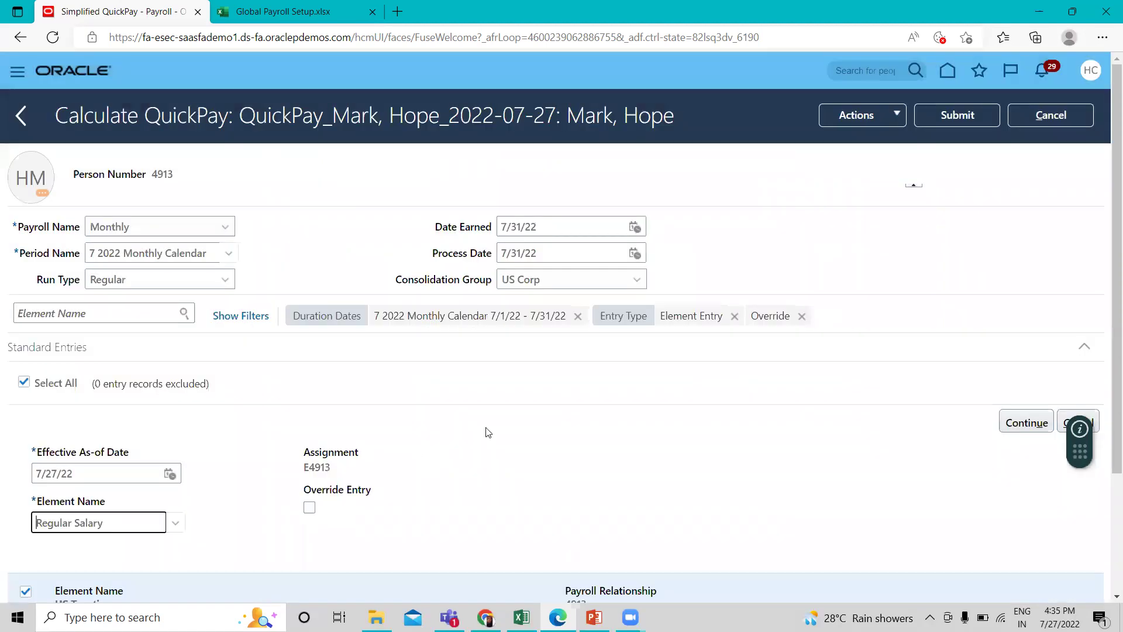
pyautogui.scroll(-1, 363, 456)
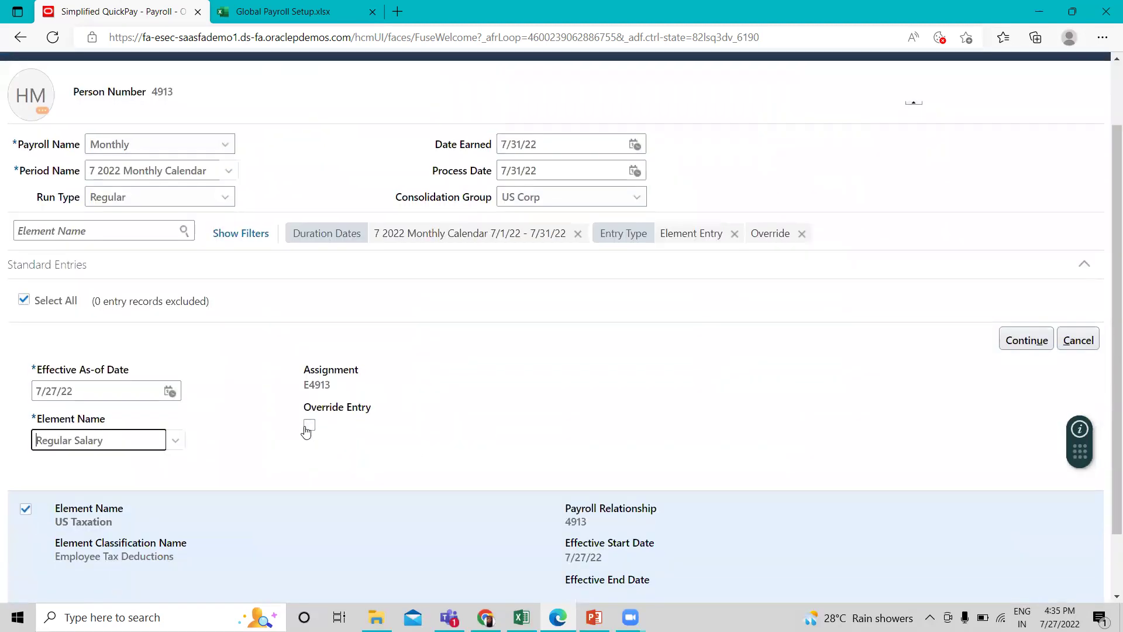
pyautogui.click(309, 425)
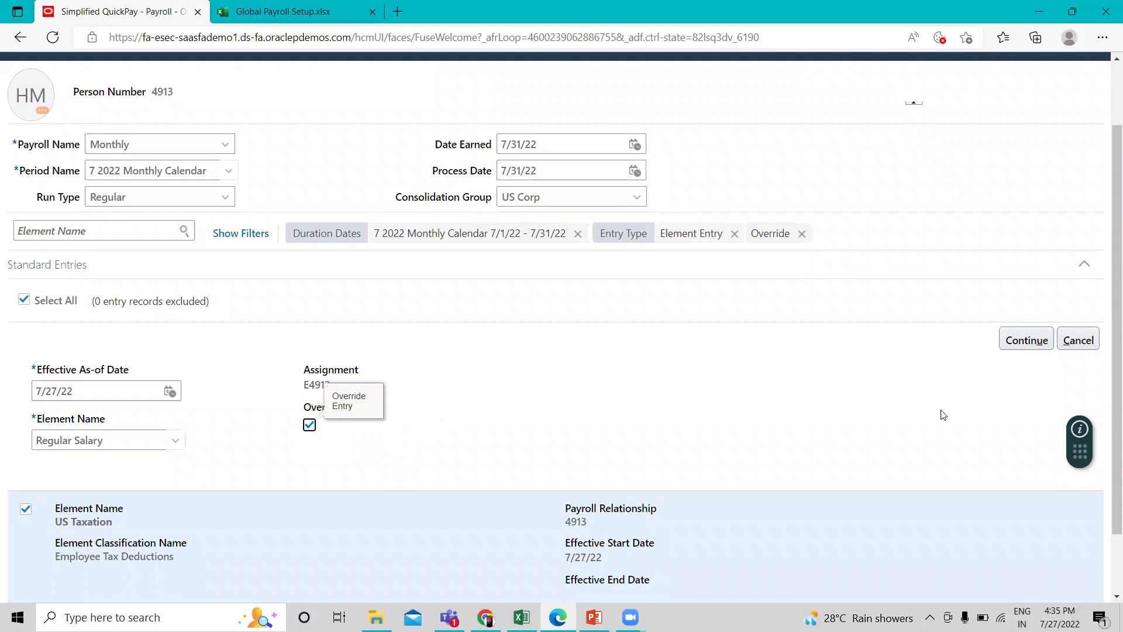
pyautogui.click(1025, 340)
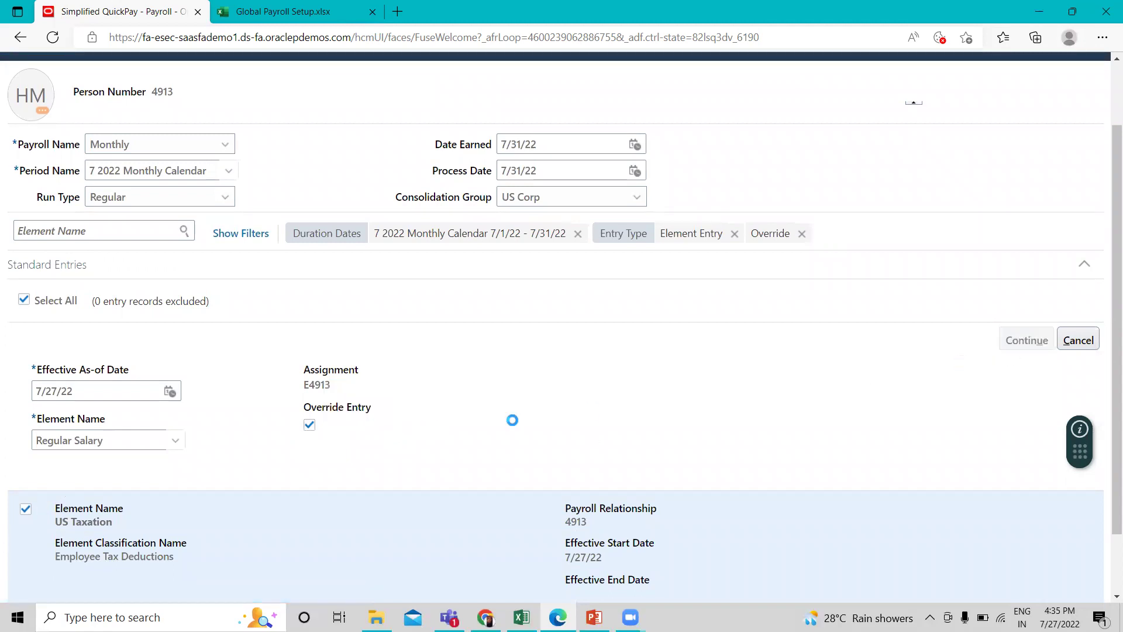
# Set the entry's Periodicity to Calendar Month and Amount to 25000.
pyautogui.scroll(-1, 524, 428)
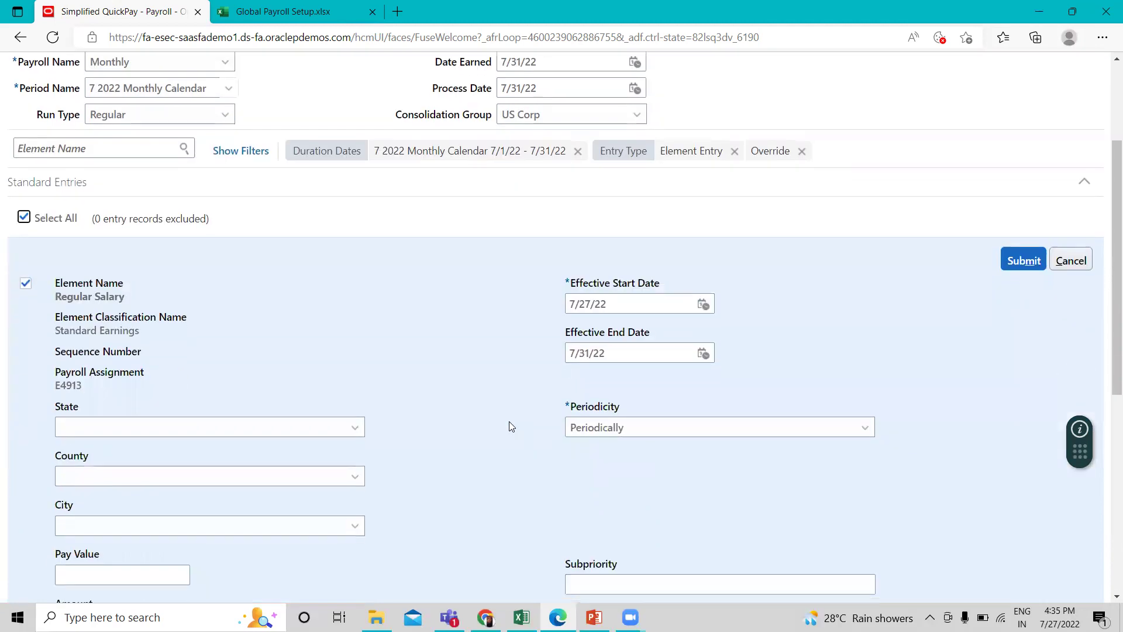
pyautogui.scroll(-1, 522, 457)
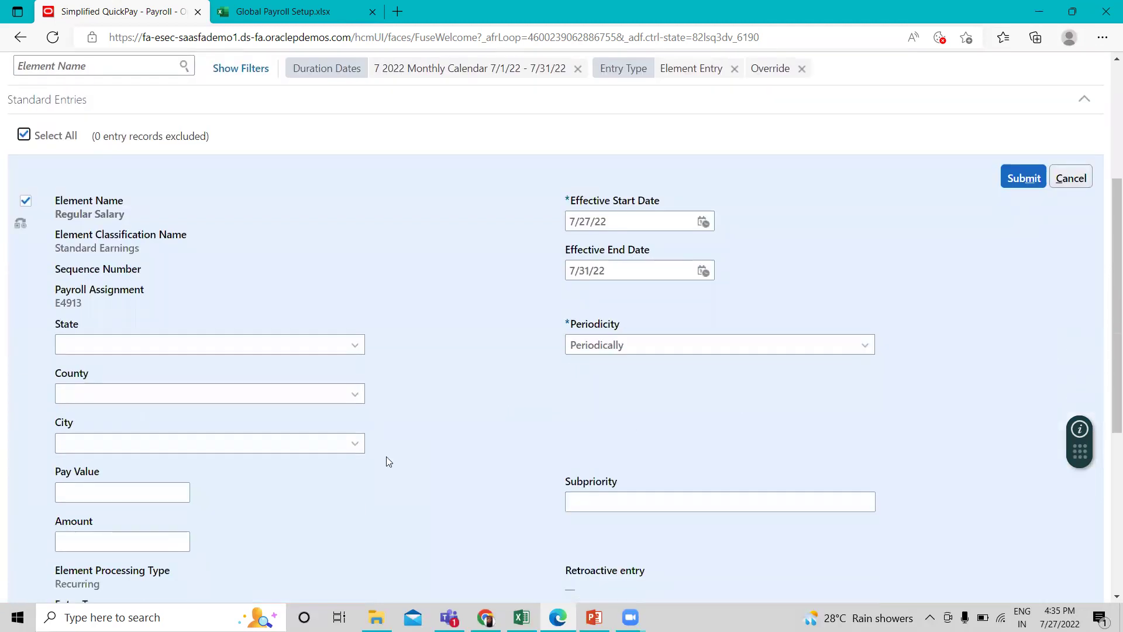
pyautogui.scroll(-1, 386, 461)
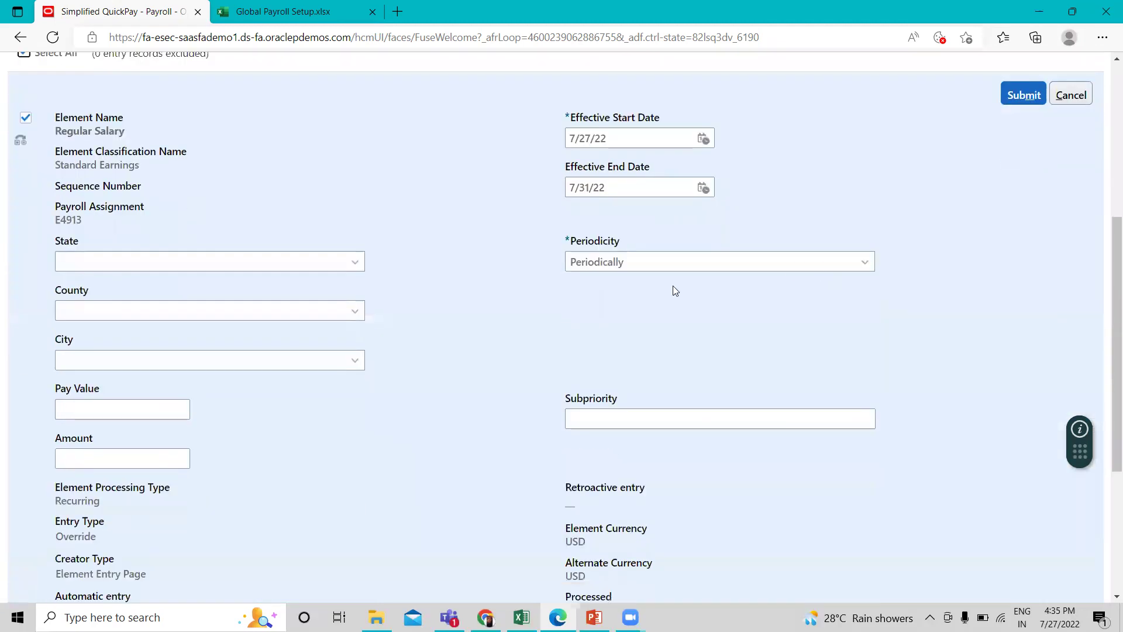
pyautogui.click(727, 267)
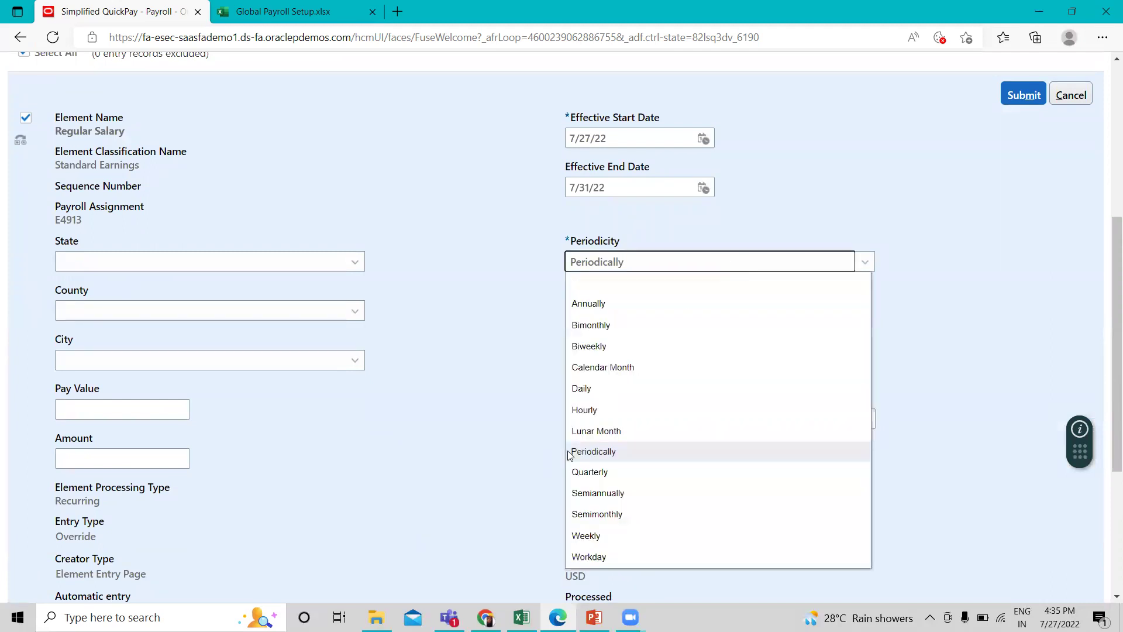
pyautogui.click(591, 368)
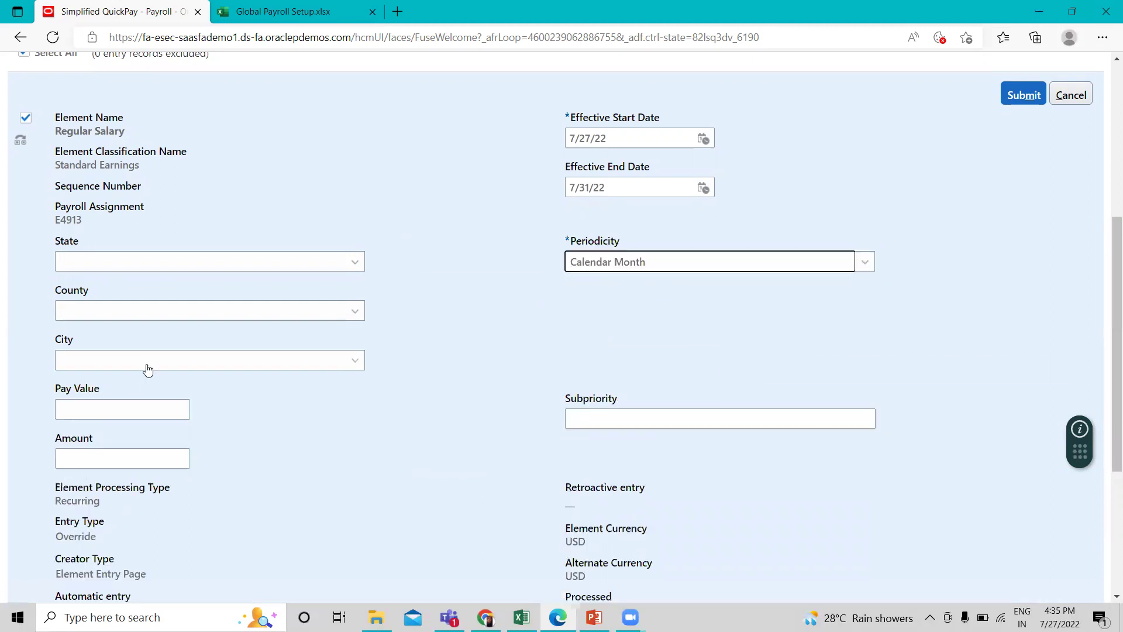
pyautogui.click(89, 460)
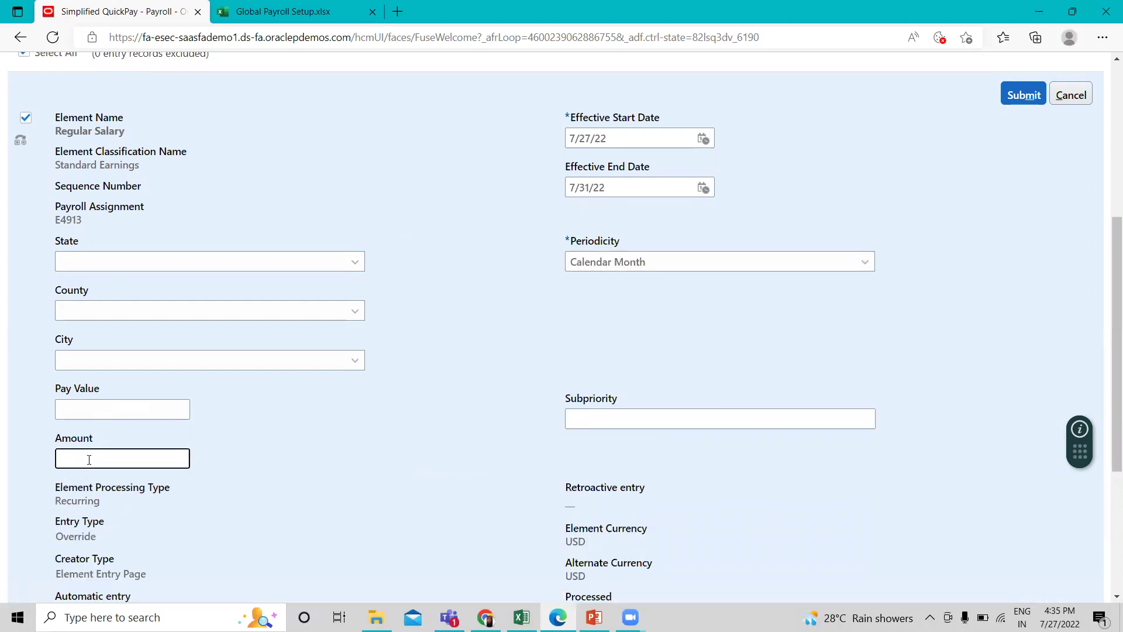
pyautogui.write('25000')
pyautogui.scroll(4, 869, 343)
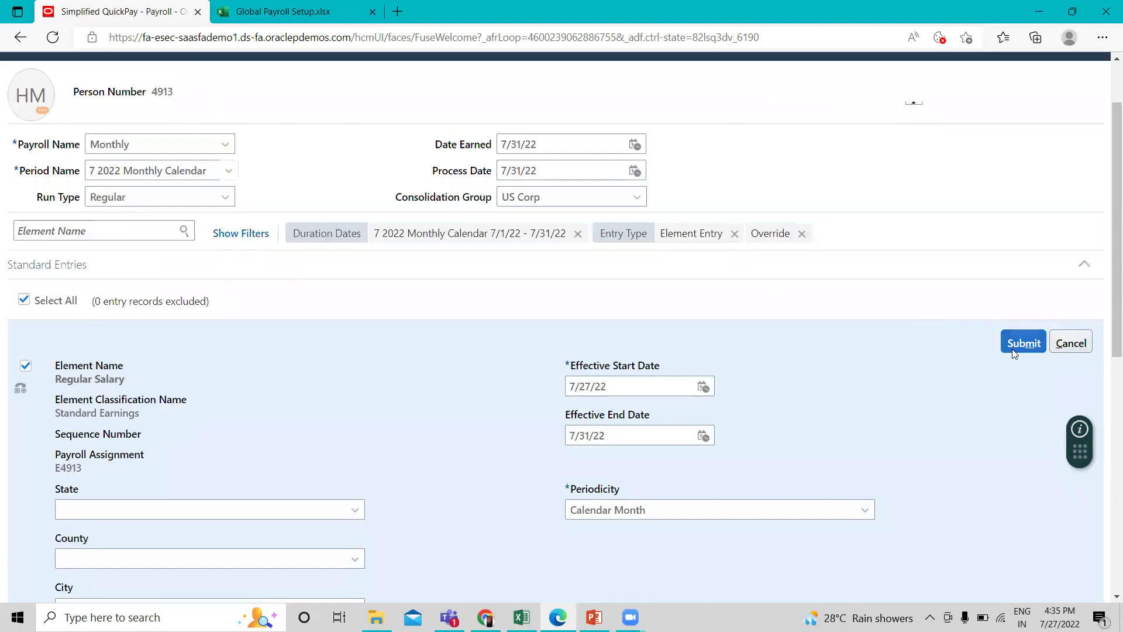
# Save the 25,000.00 Regular Salary entry and exclude the US Taxation entry.
pyautogui.click(1023, 343)
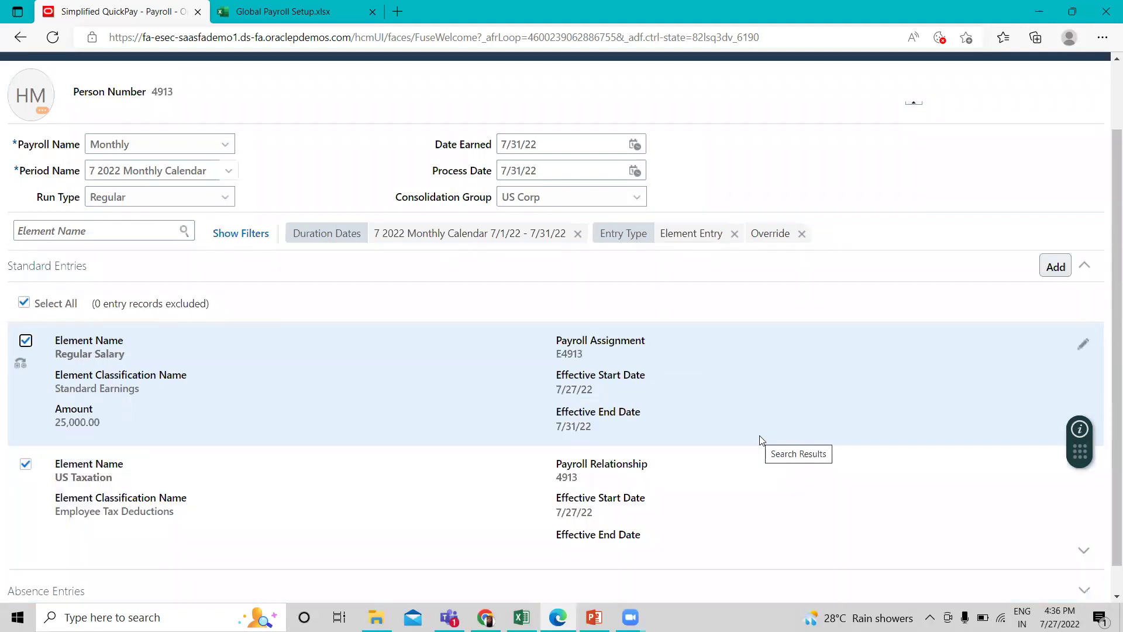
pyautogui.scroll(-1, 761, 440)
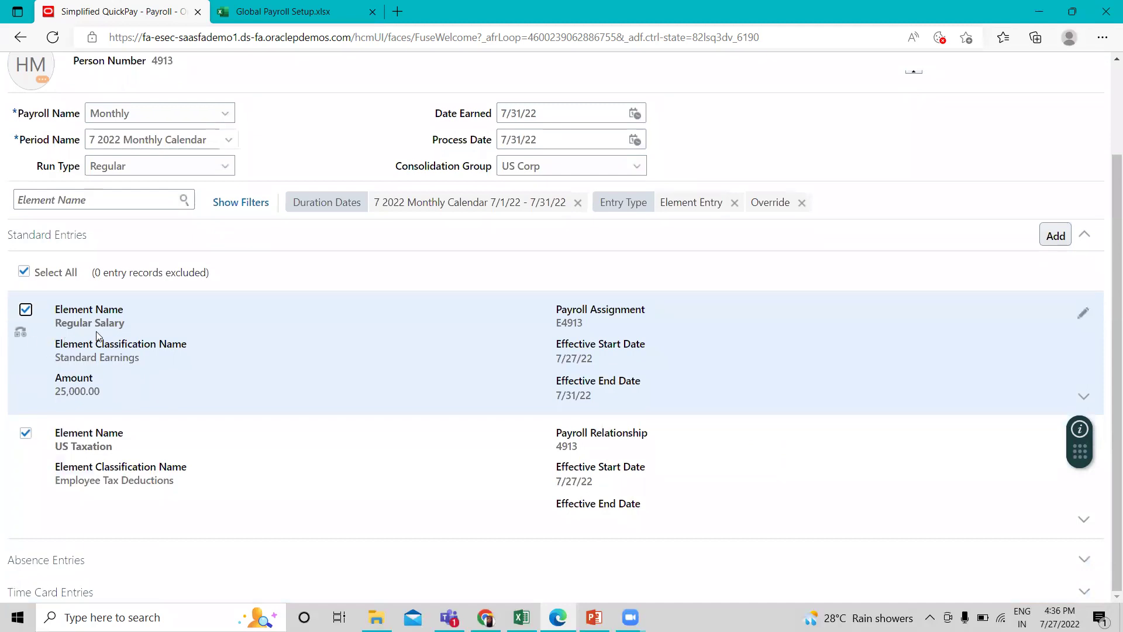
pyautogui.click(26, 433)
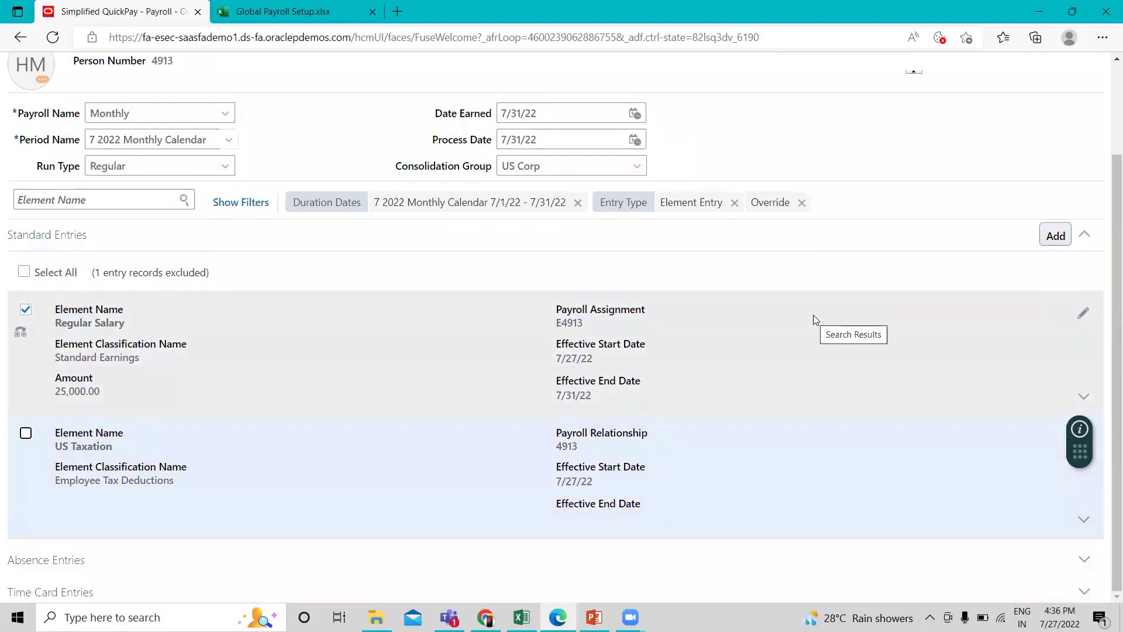
pyautogui.scroll(2, 965, 206)
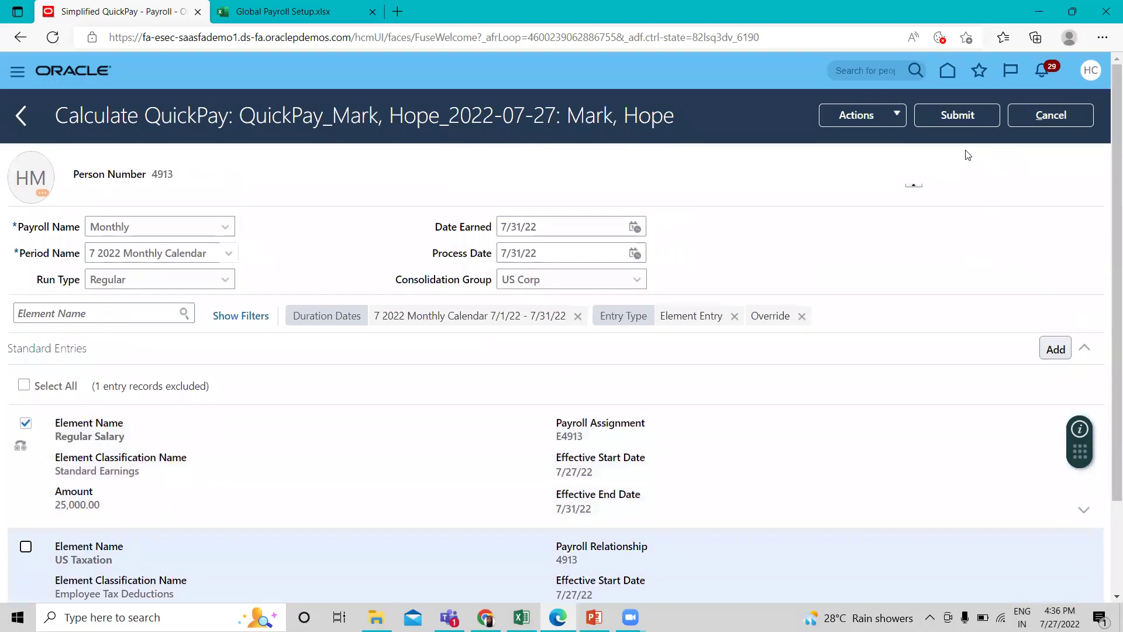
# Submit Calculate QuickPay to produce the 25,000.00 USD Statement of Earnings.
pyautogui.click(968, 120)
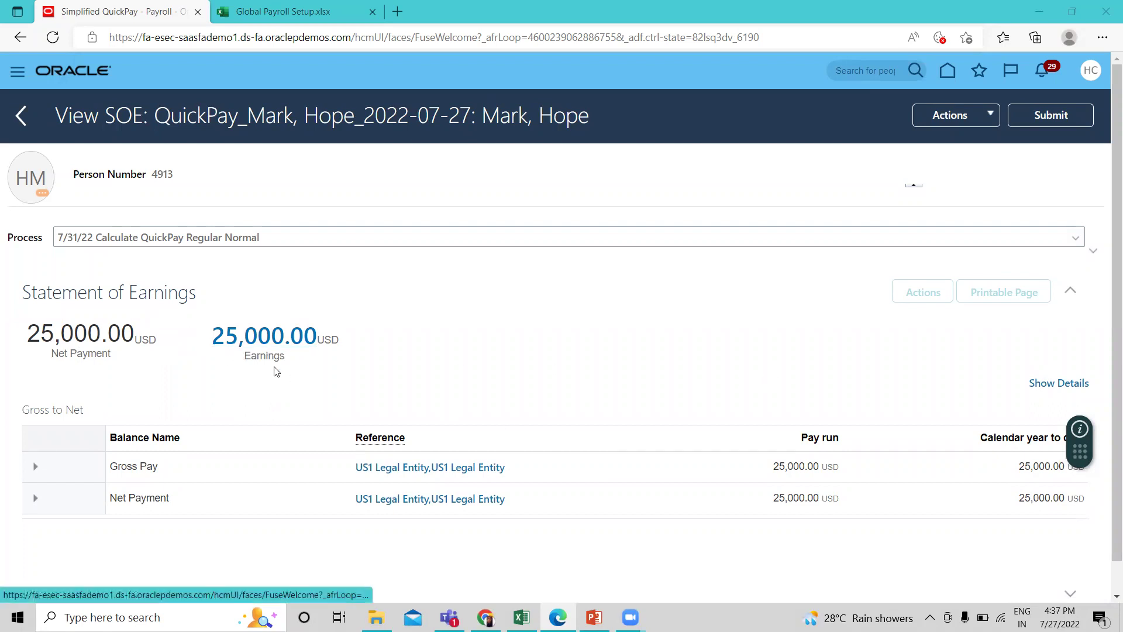
# Show the Statement of Earnings details, confirming Regular Salary at 25,000.00 USD.
pyautogui.scroll(-1, 410, 421)
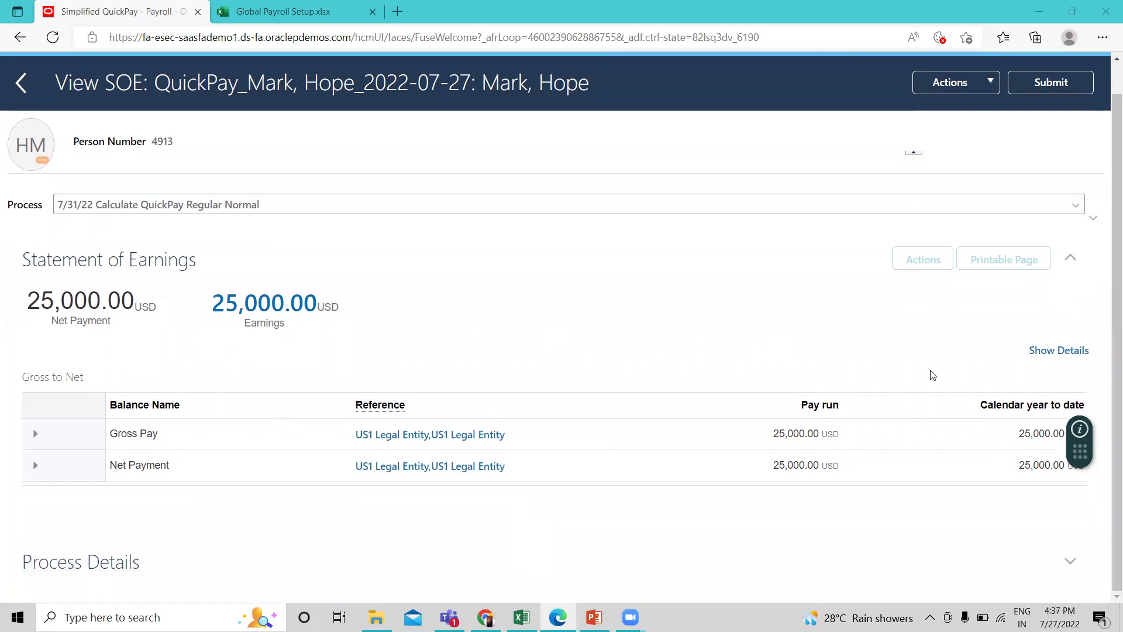
pyautogui.click(1051, 354)
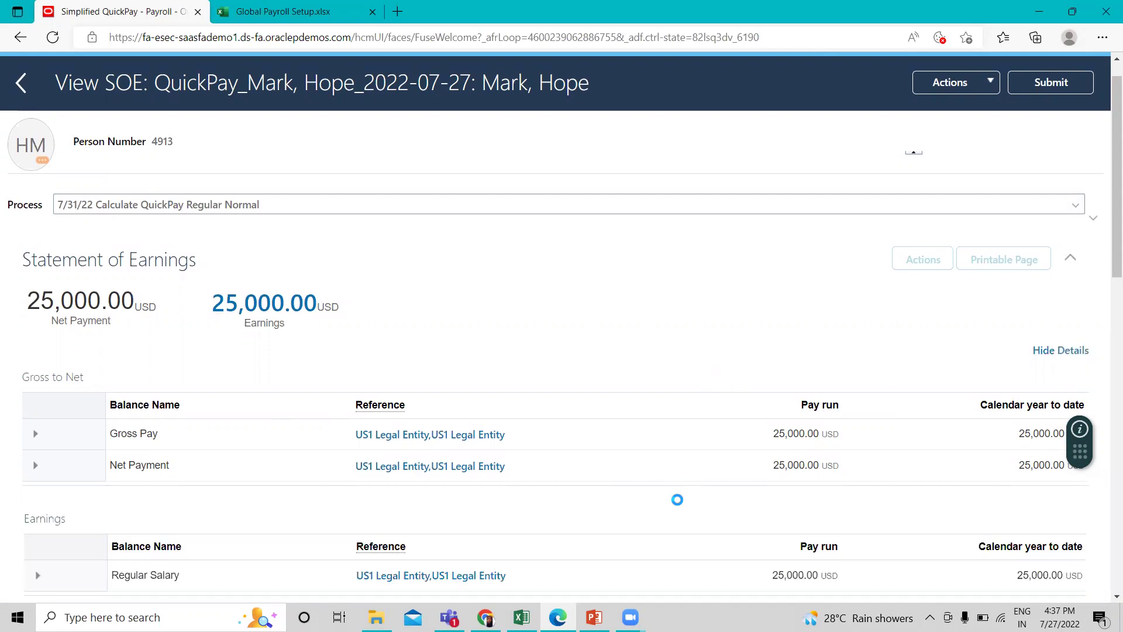
pyautogui.scroll(-5, 678, 499)
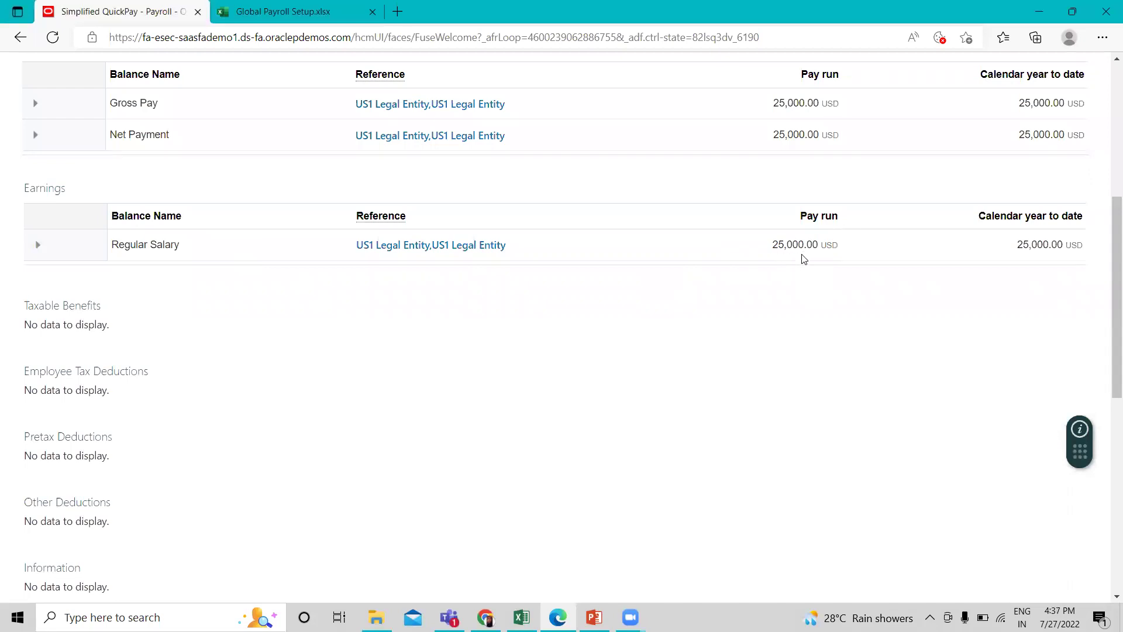
pyautogui.scroll(6, 799, 265)
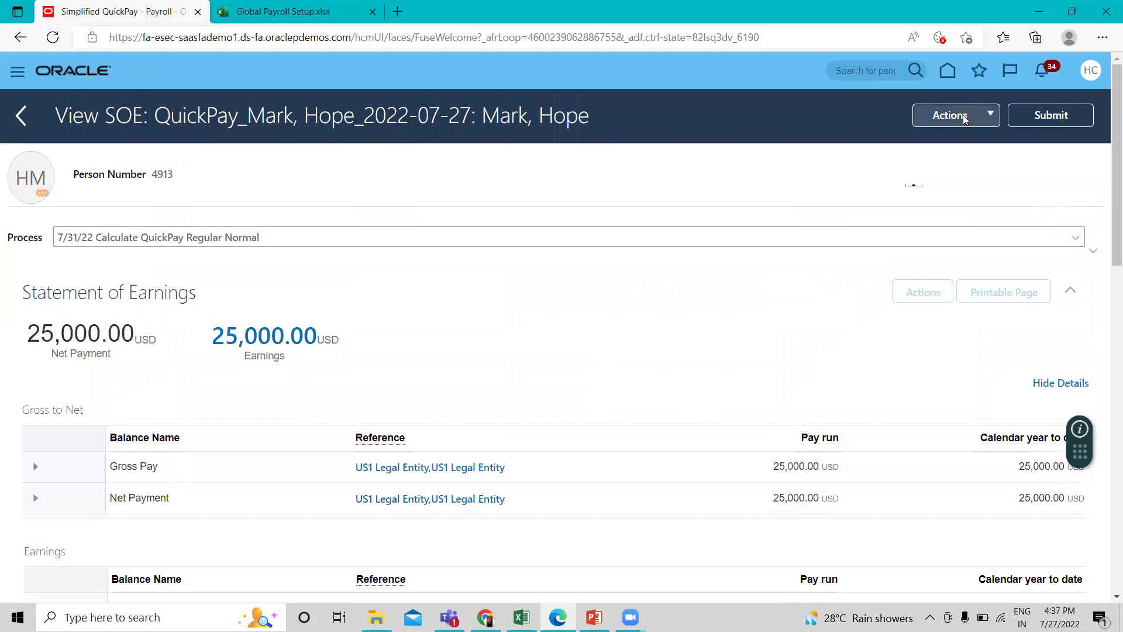
# Submit the reviewed QuickPay from the View SOE page.
pyautogui.click(964, 121)
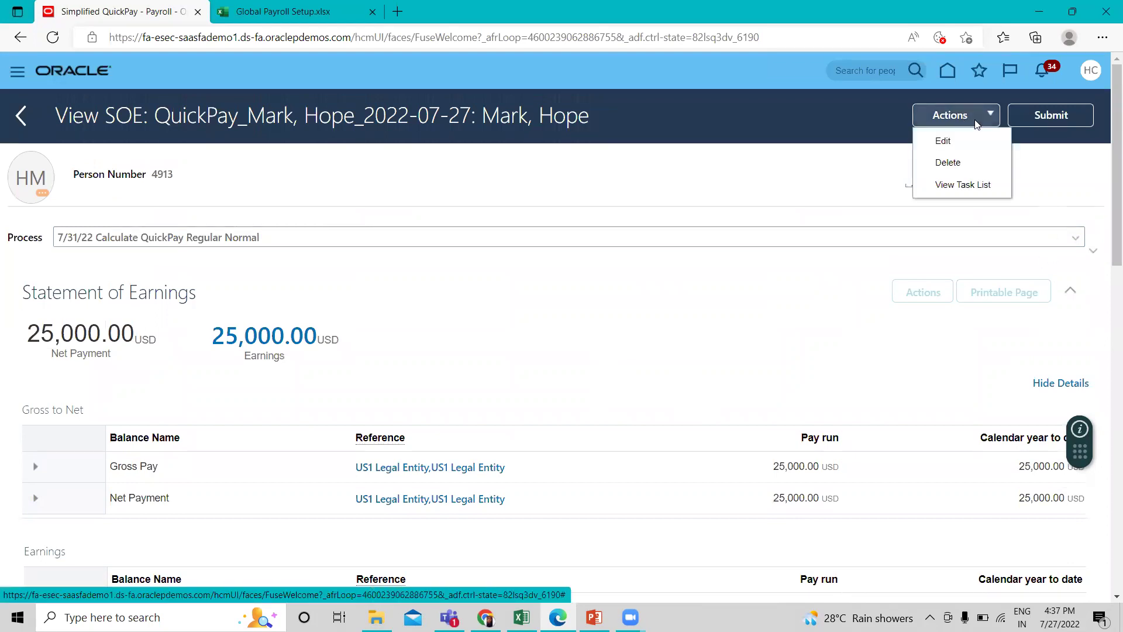
pyautogui.click(857, 342)
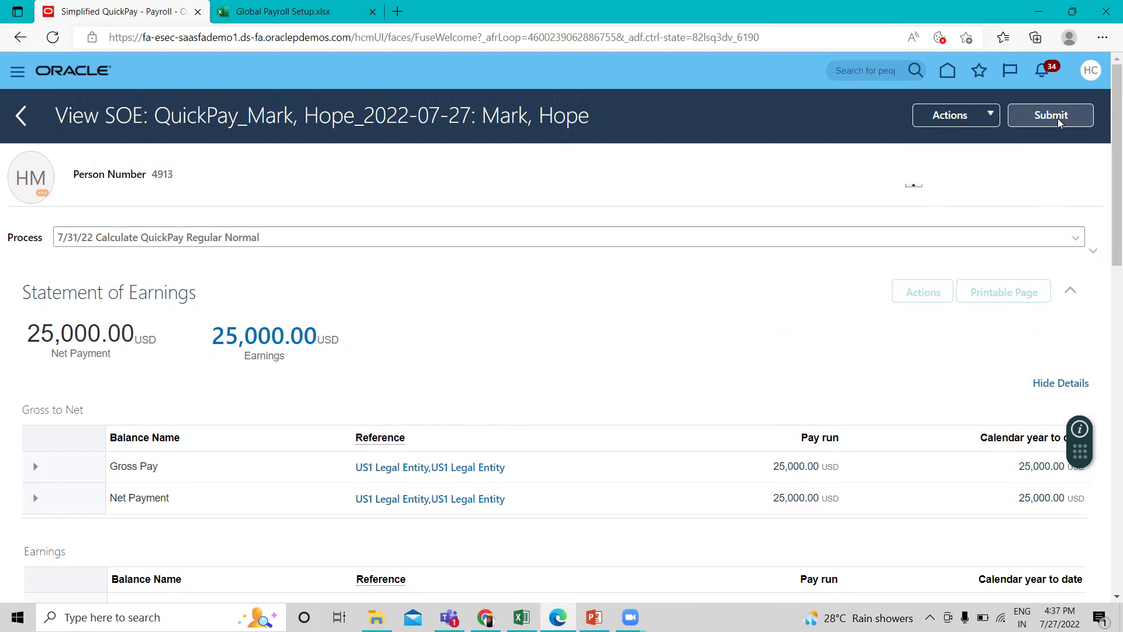
pyautogui.click(1060, 120)
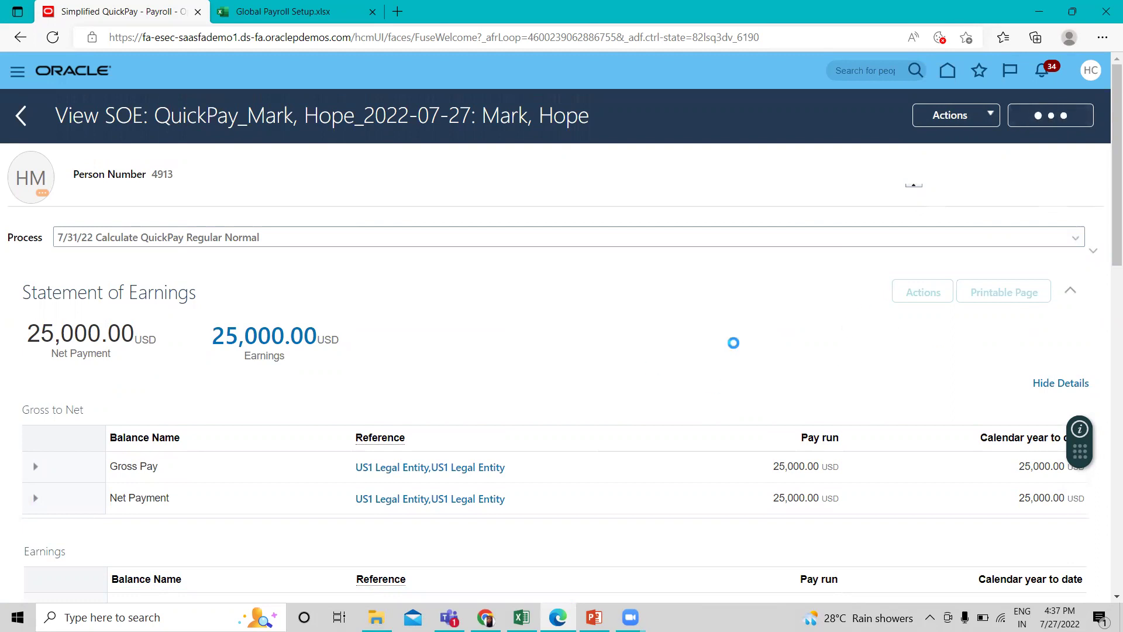